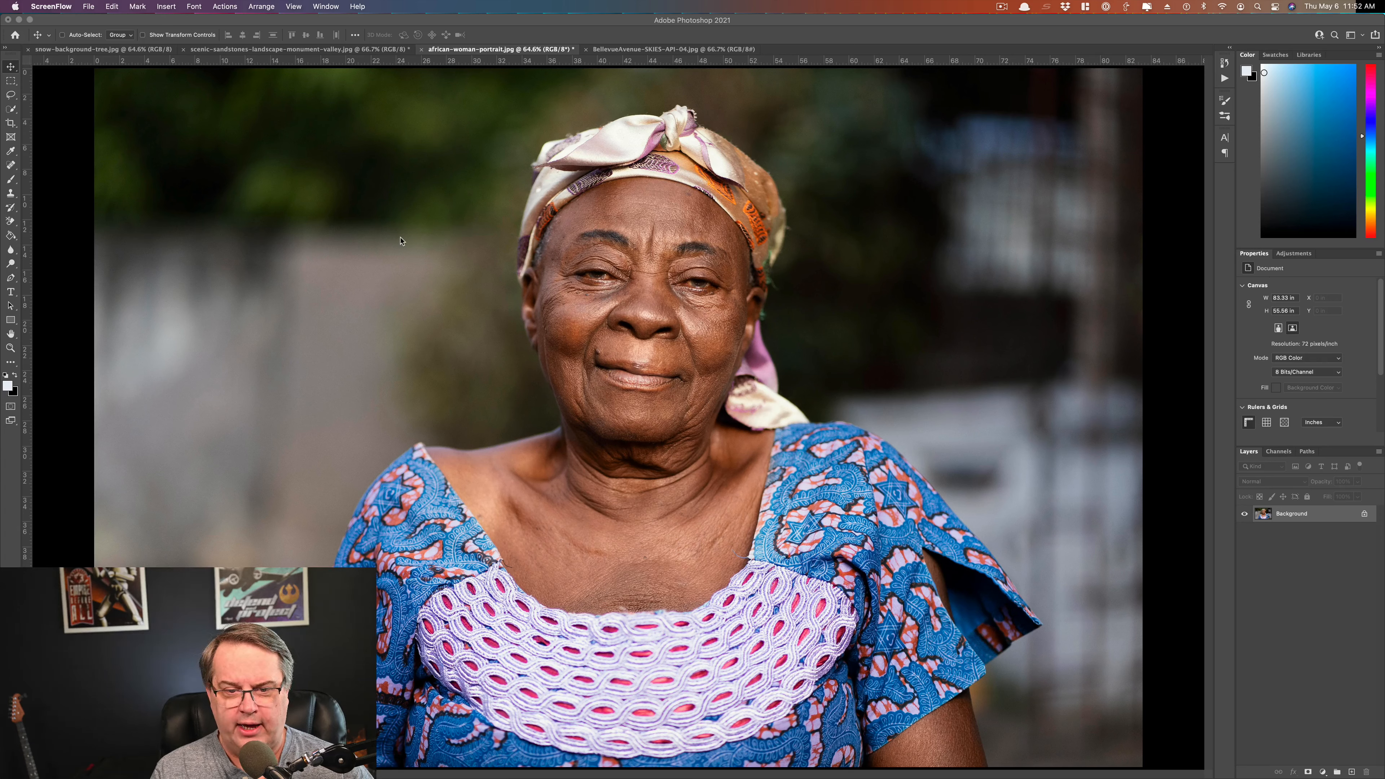
Open the portrait's Background layer in the Topaz Mask AI filter
{"action": "left_click", "coordinate": [371, 271]}
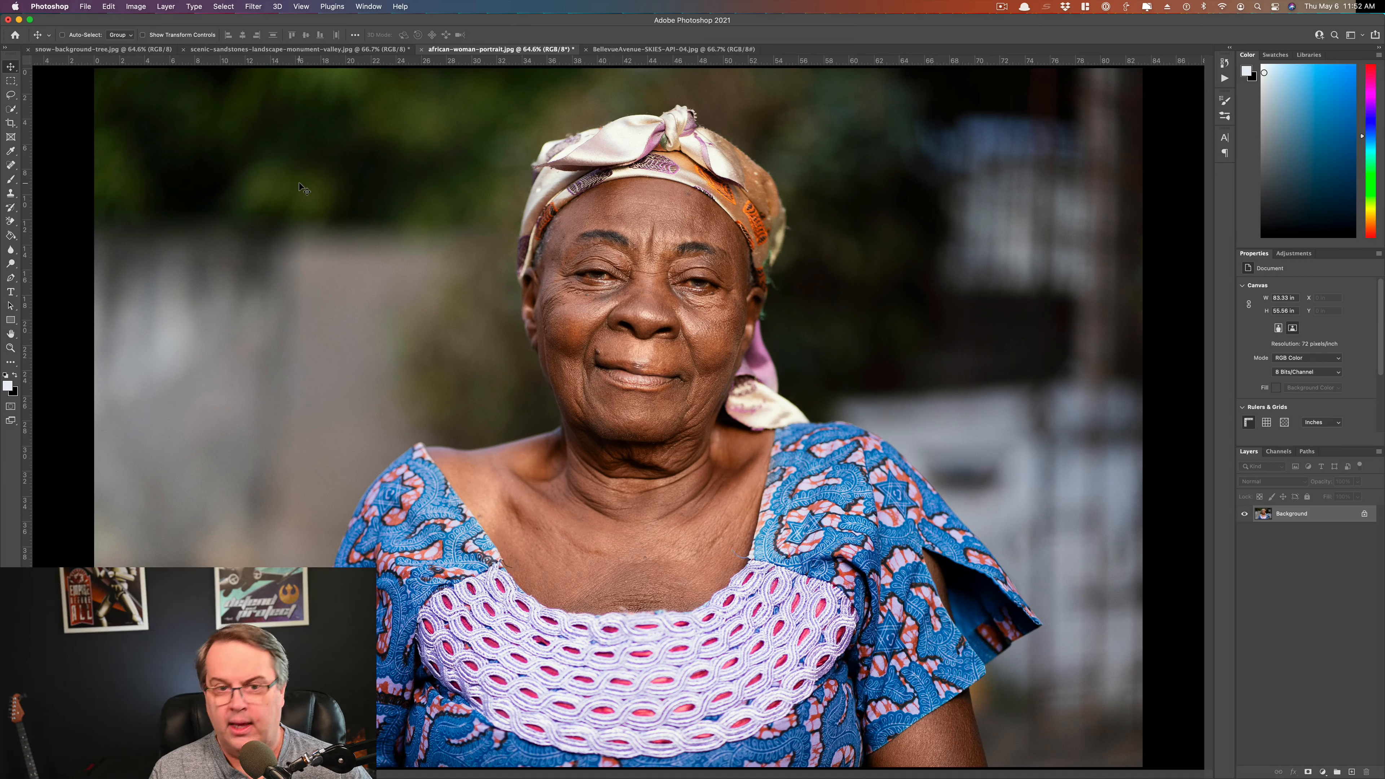
{"action": "left_click", "coordinate": [254, 7]}
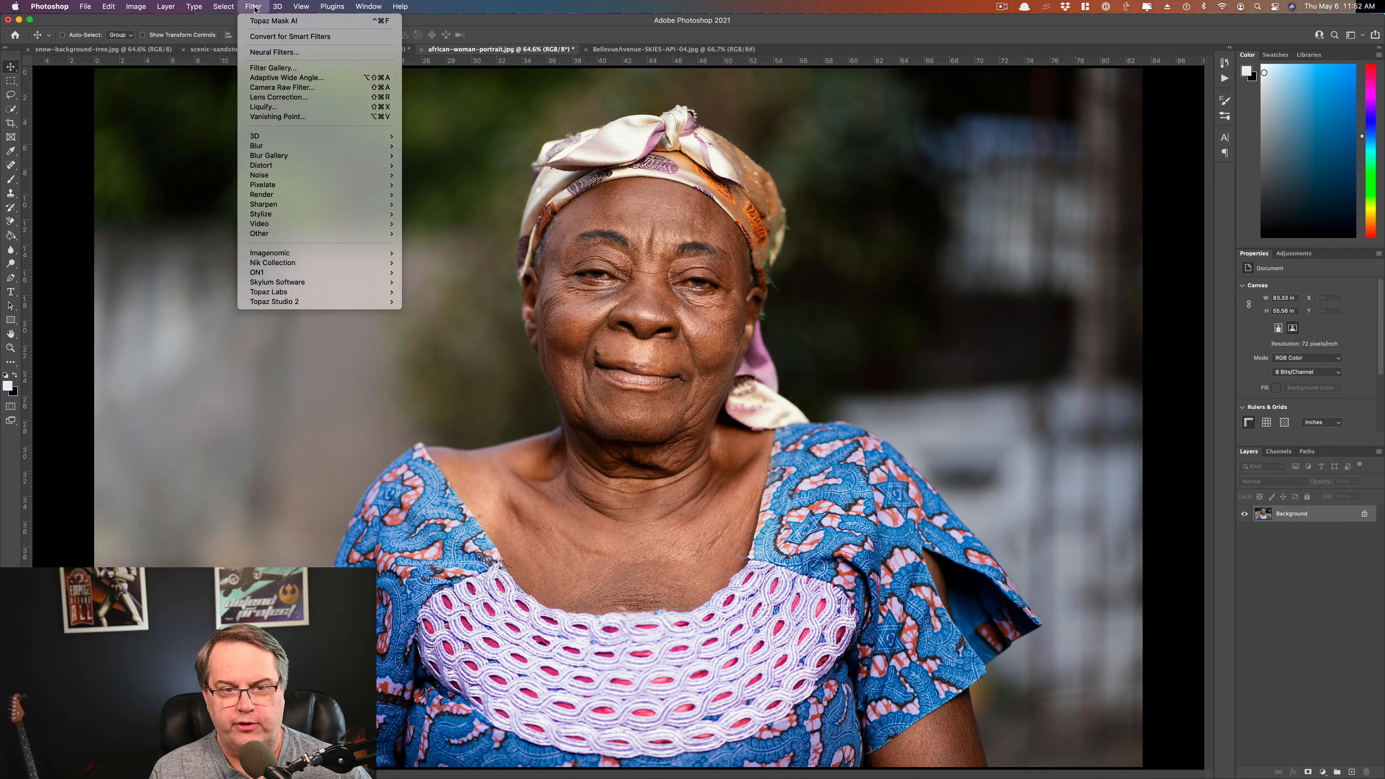
{"action": "mouse_move", "coordinate": [342, 293]}
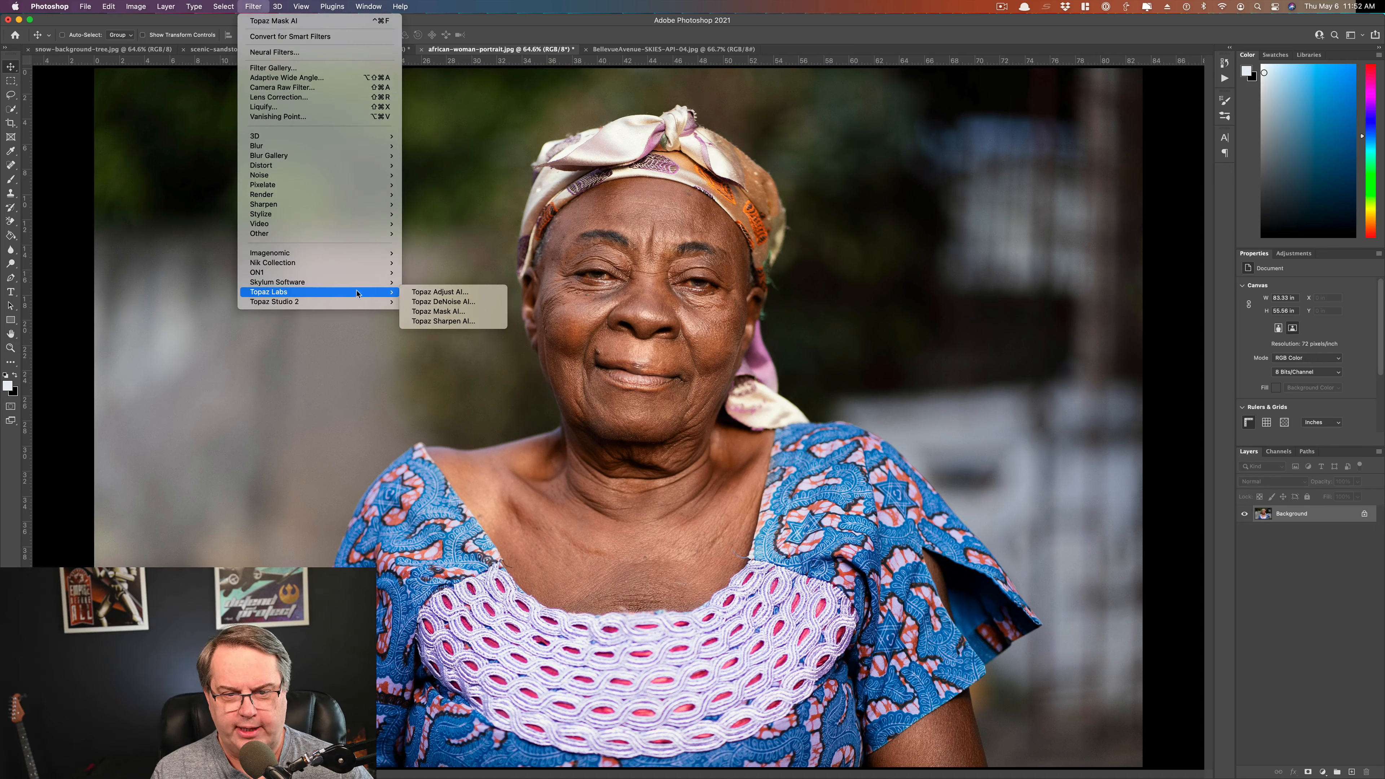
{"action": "left_click", "coordinate": [435, 312]}
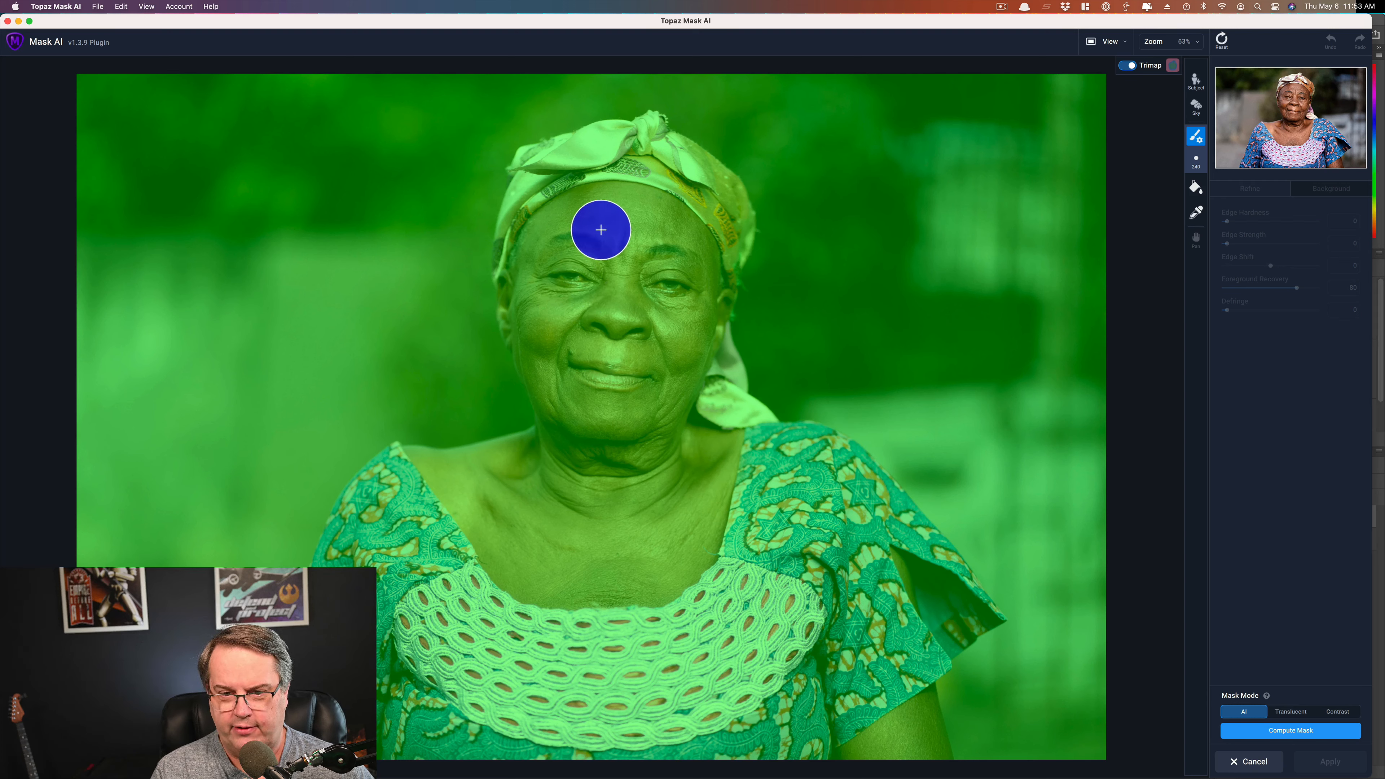
Set the masking brush size to 125 and show the available brush types
{"action": "key", "text": "]"}
{"action": "key", "text": "]"}
{"action": "key", "text": "]"}
{"action": "key", "text": "]"}
{"action": "key", "text": "]"}
{"action": "key", "text": "]"}
{"action": "key", "text": "["}
{"action": "key", "text": "["}
{"action": "key", "text": "["}
{"action": "key", "text": "["}
{"action": "key", "text": "["}
{"action": "key", "text": "["}
{"action": "key", "text": "["}
{"action": "key", "text": "["}
{"action": "key", "text": "["}
{"action": "key", "text": "["}
{"action": "key", "text": "["}
{"action": "key", "text": "["}
{"action": "key", "text": "["}
{"action": "key", "text": "["}
{"action": "key", "text": "["}
{"action": "key", "text": "["}
{"action": "key", "text": "["}
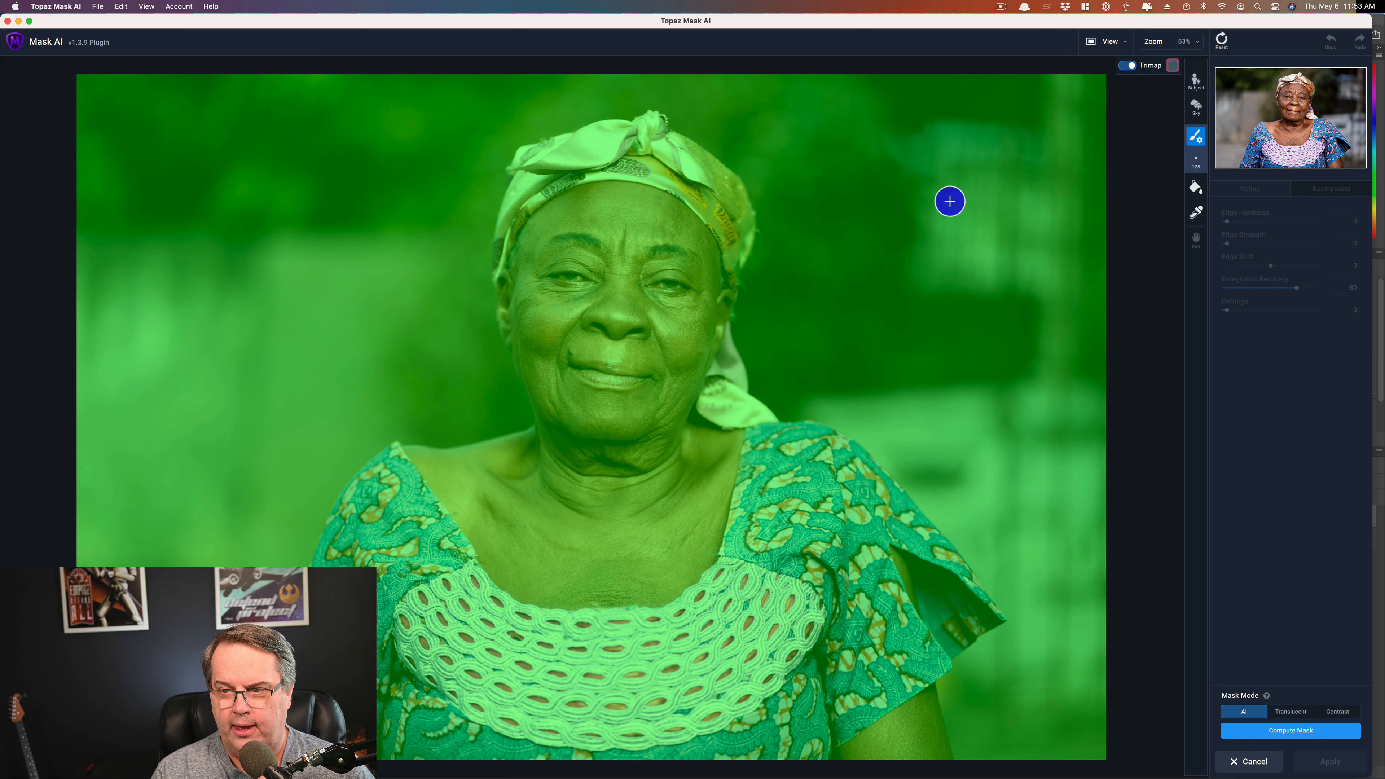
{"action": "left_click", "coordinate": [1193, 141]}
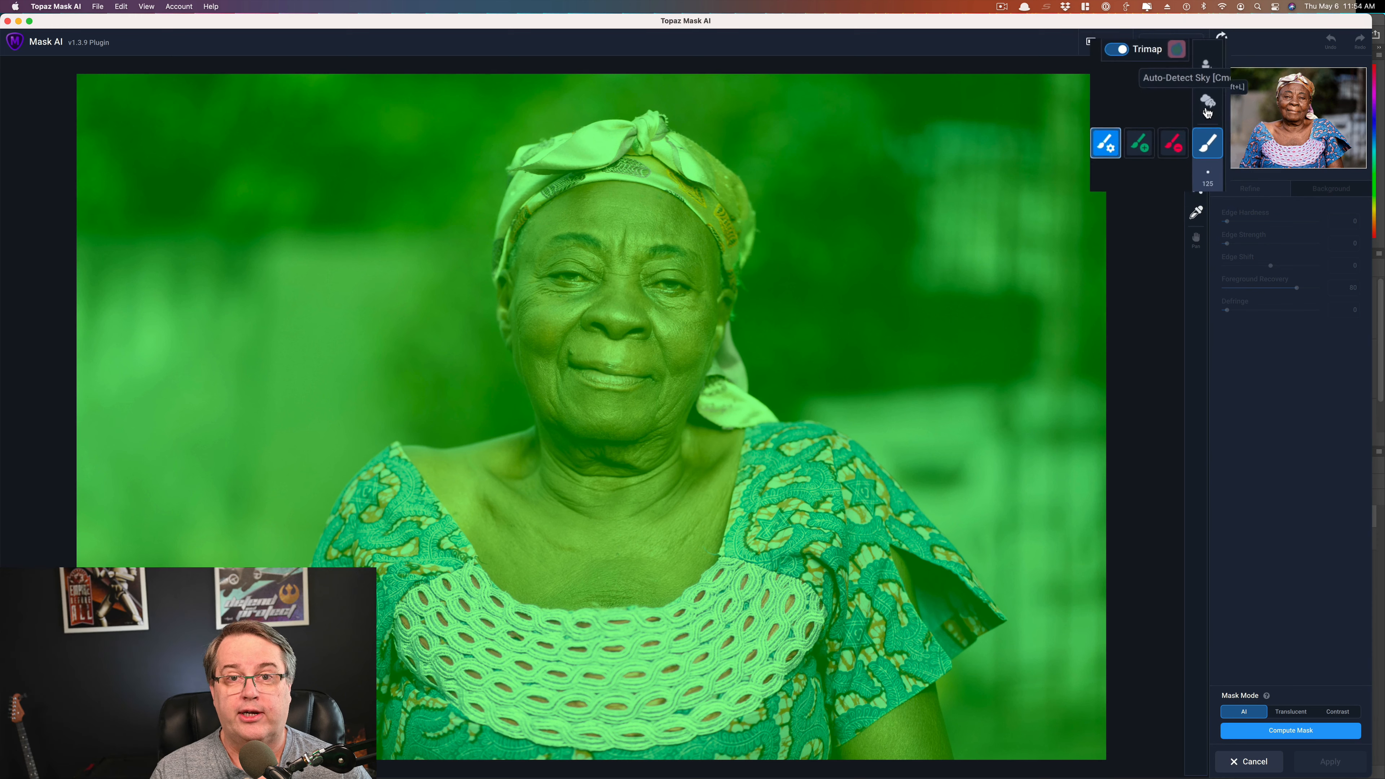
Cut out the woman with automatic subject detection in AI mask mode, apply the result, and hide the original Background layer
{"action": "left_click", "coordinate": [1196, 83]}
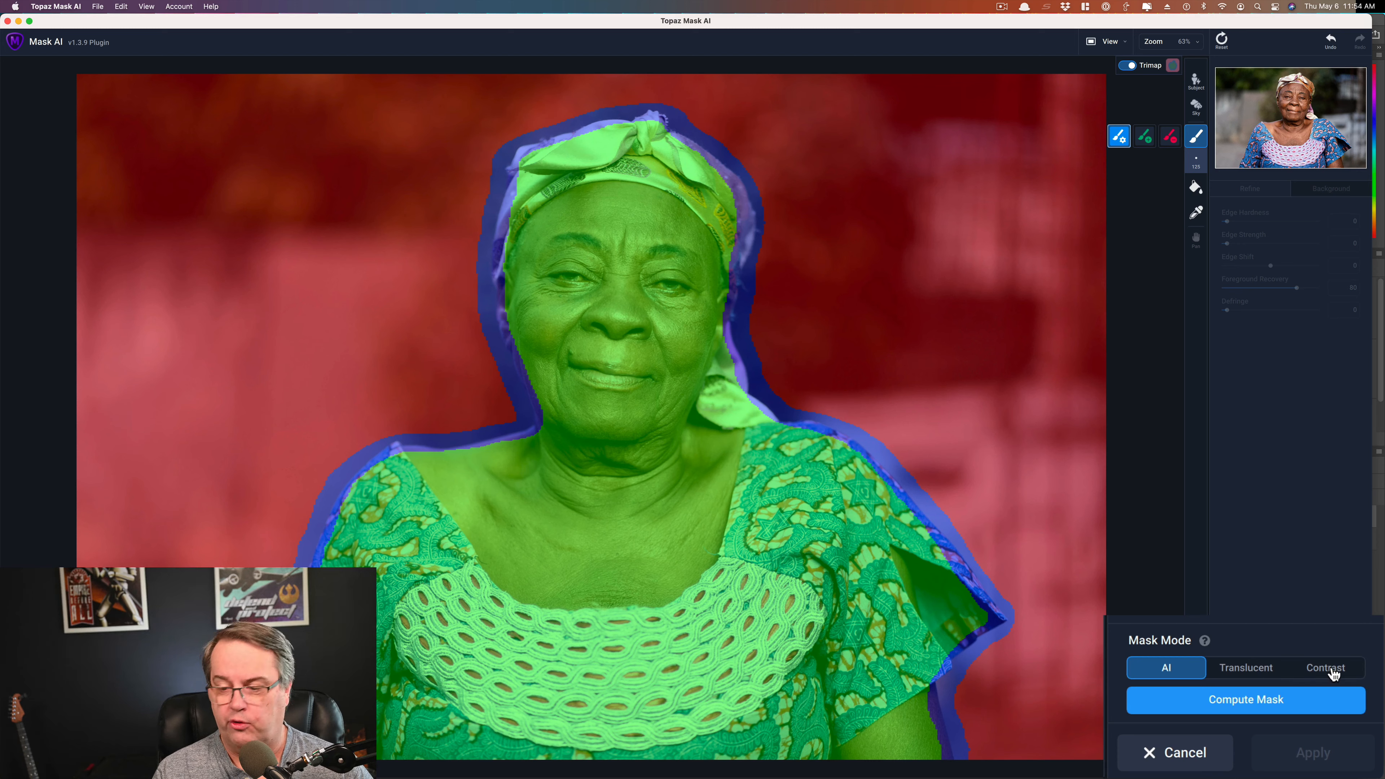
{"action": "left_click", "coordinate": [1224, 701]}
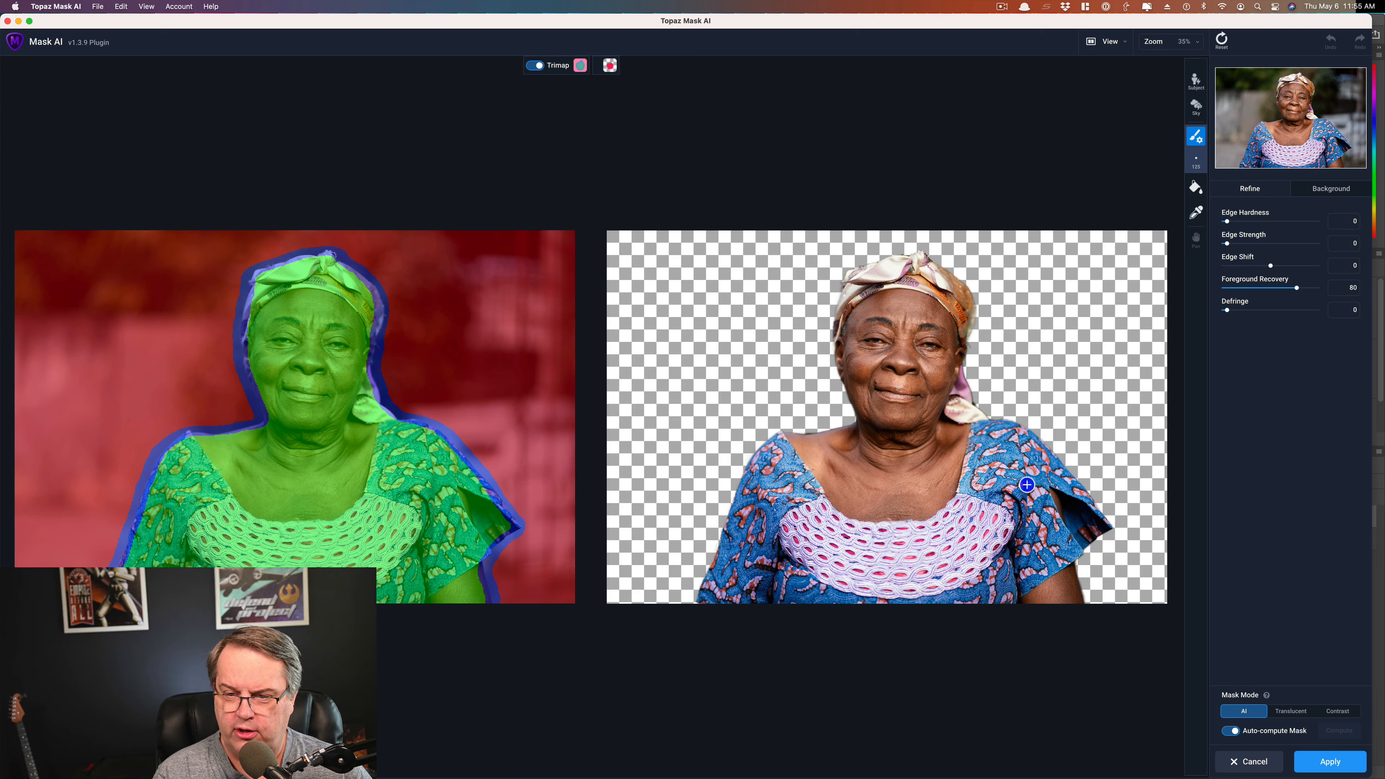
{"action": "left_click", "coordinate": [1330, 762]}
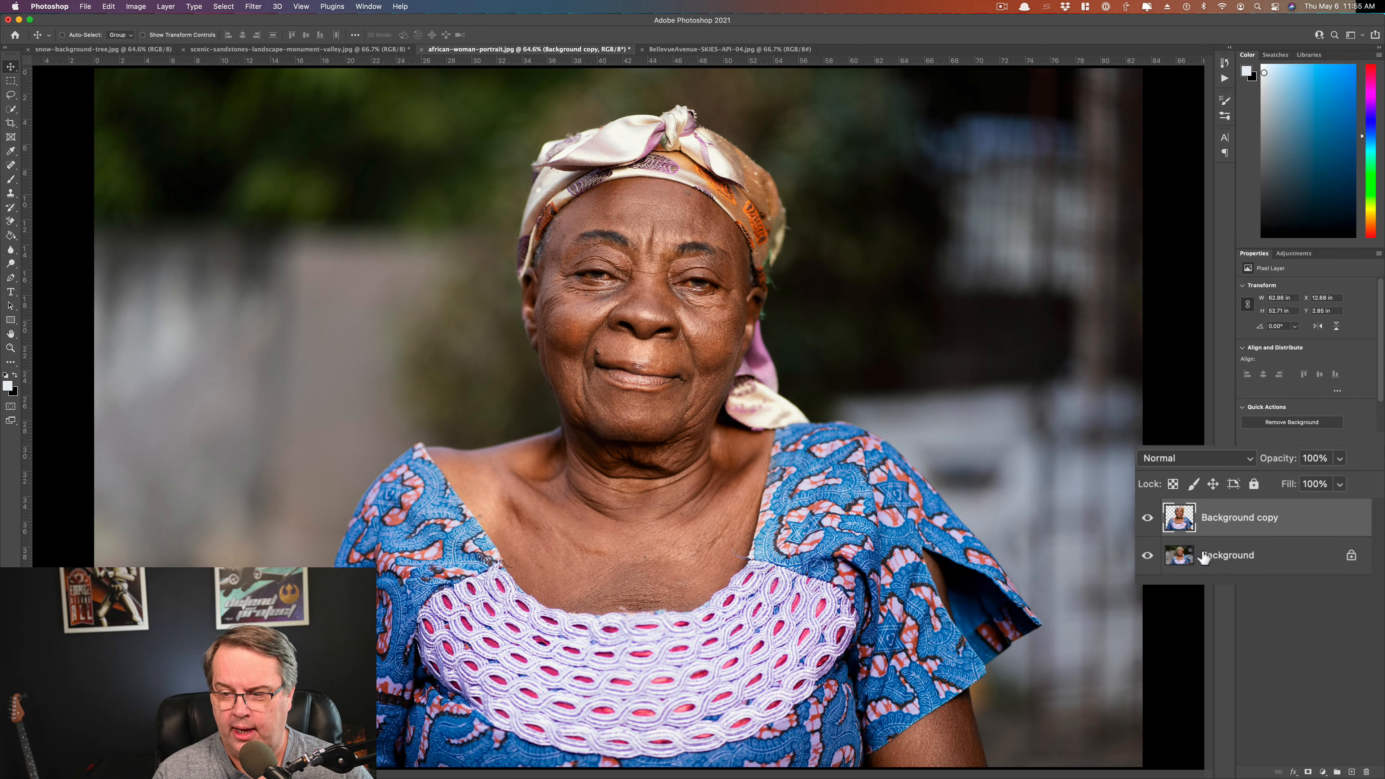
{"action": "left_click", "coordinate": [1234, 557]}
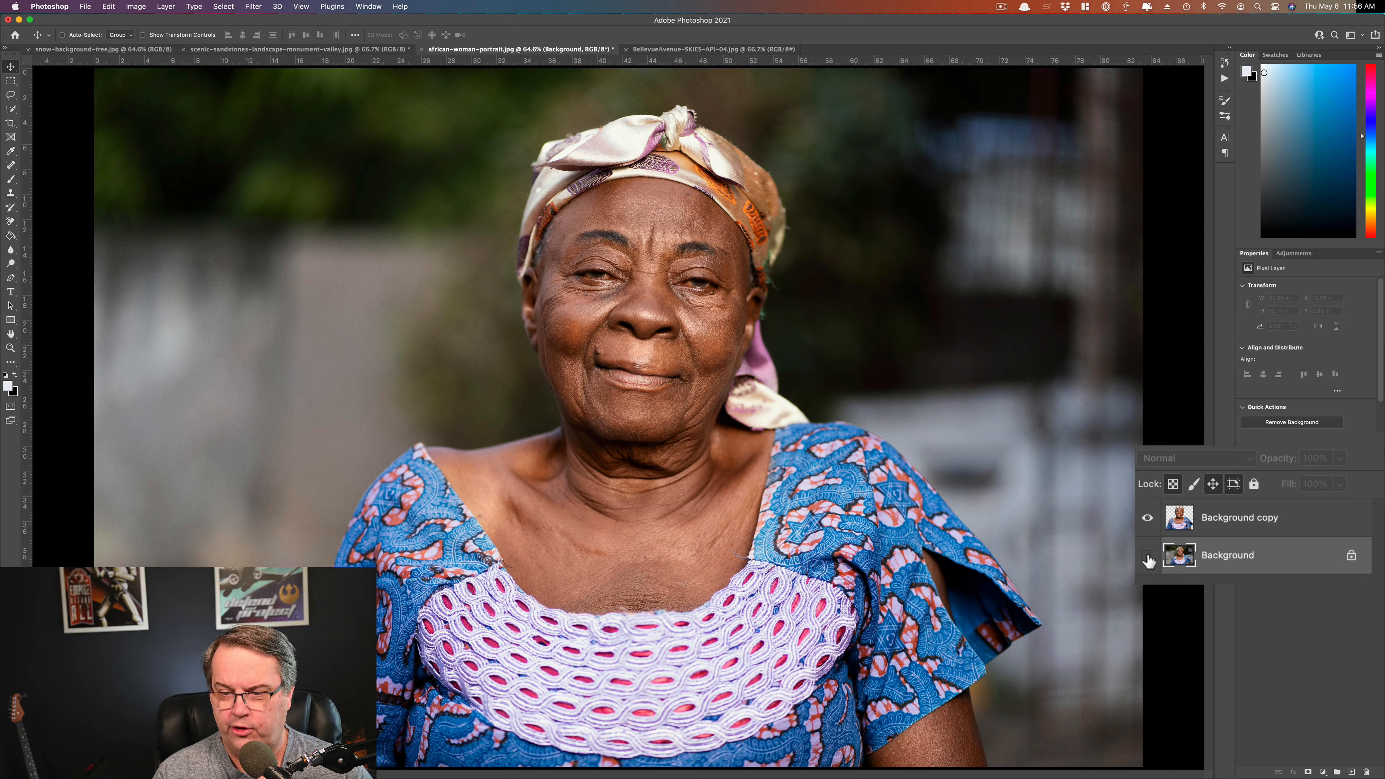
{"action": "left_click", "coordinate": [1243, 539]}
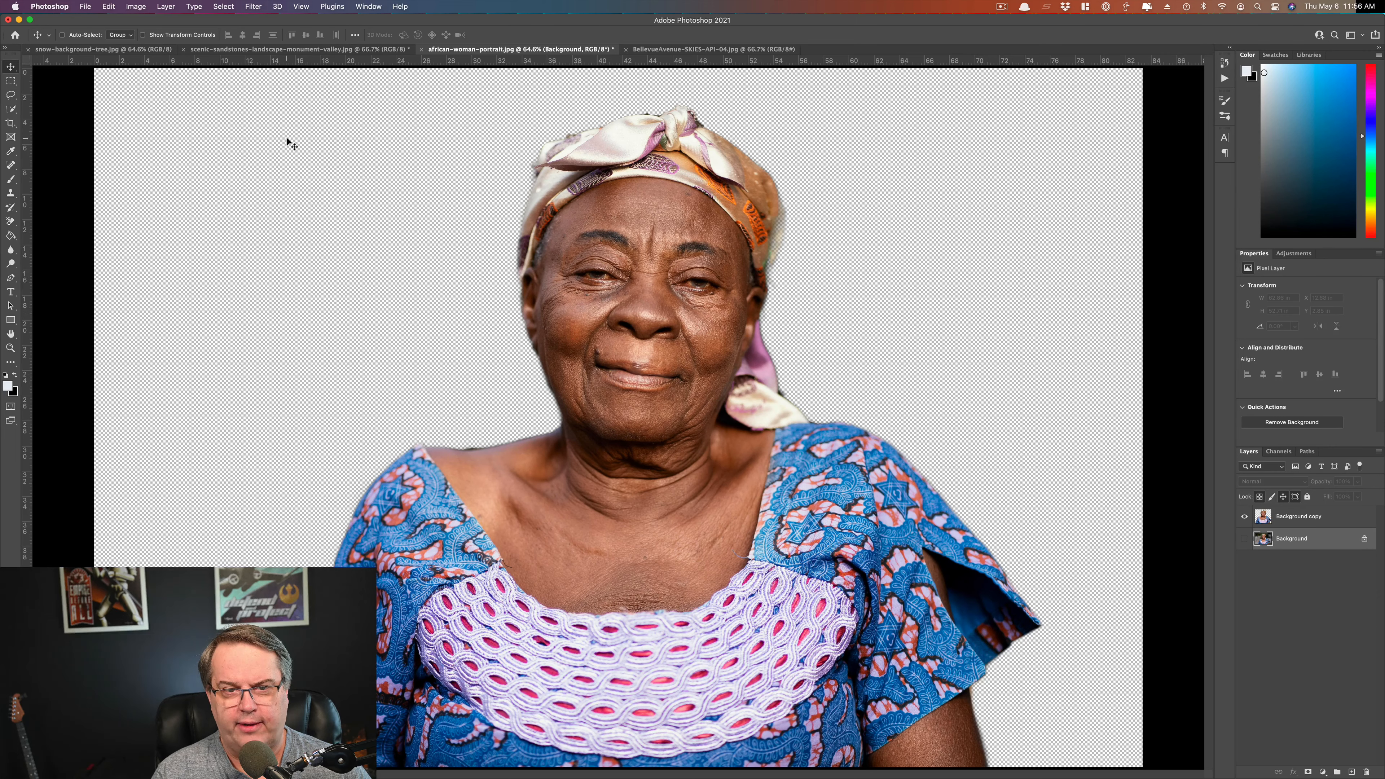
Copy the entire scenic-sandstones-landscape-monument-valley.jpg image and paste it beneath the cutout in african-woman-portrait.jpg, accepting the color profile conversion
{"action": "left_click", "coordinate": [267, 50]}
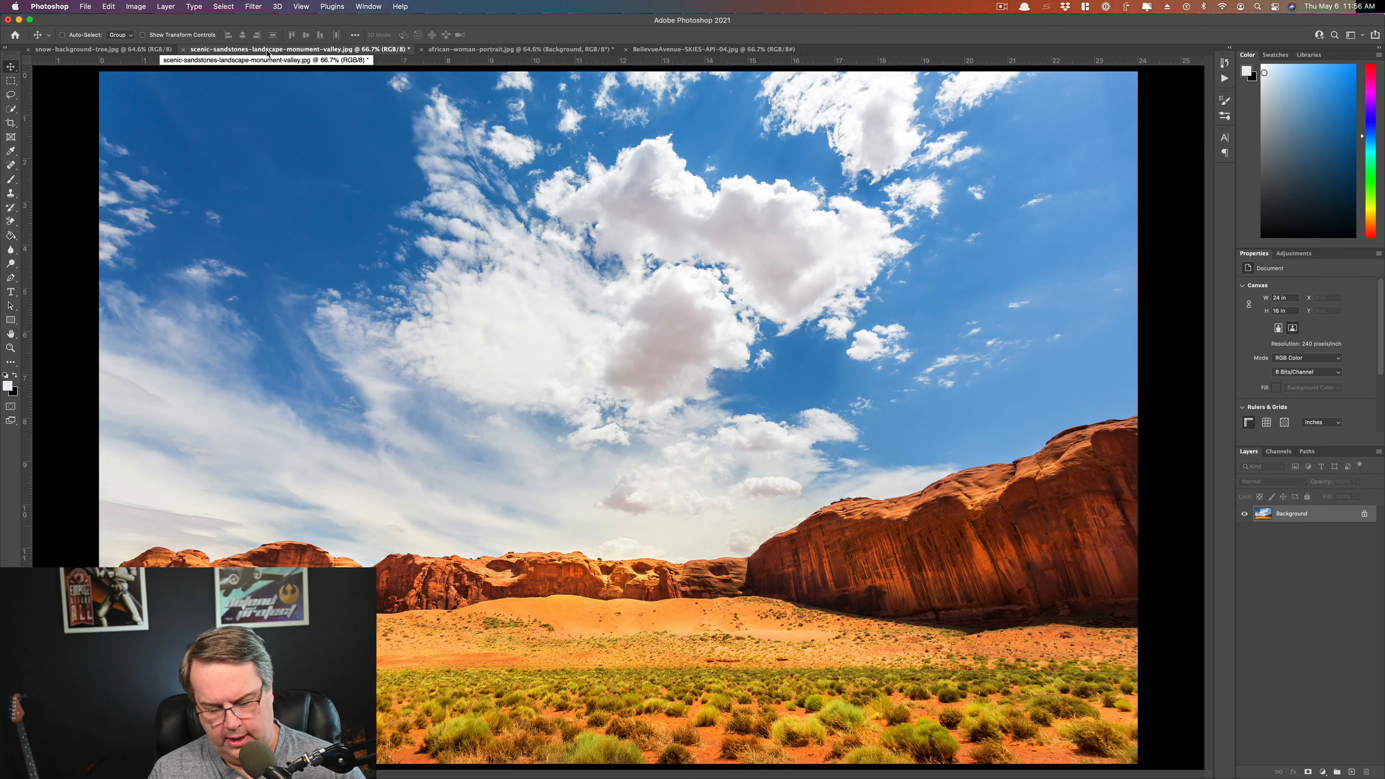
{"action": "key", "text": "super+a"}
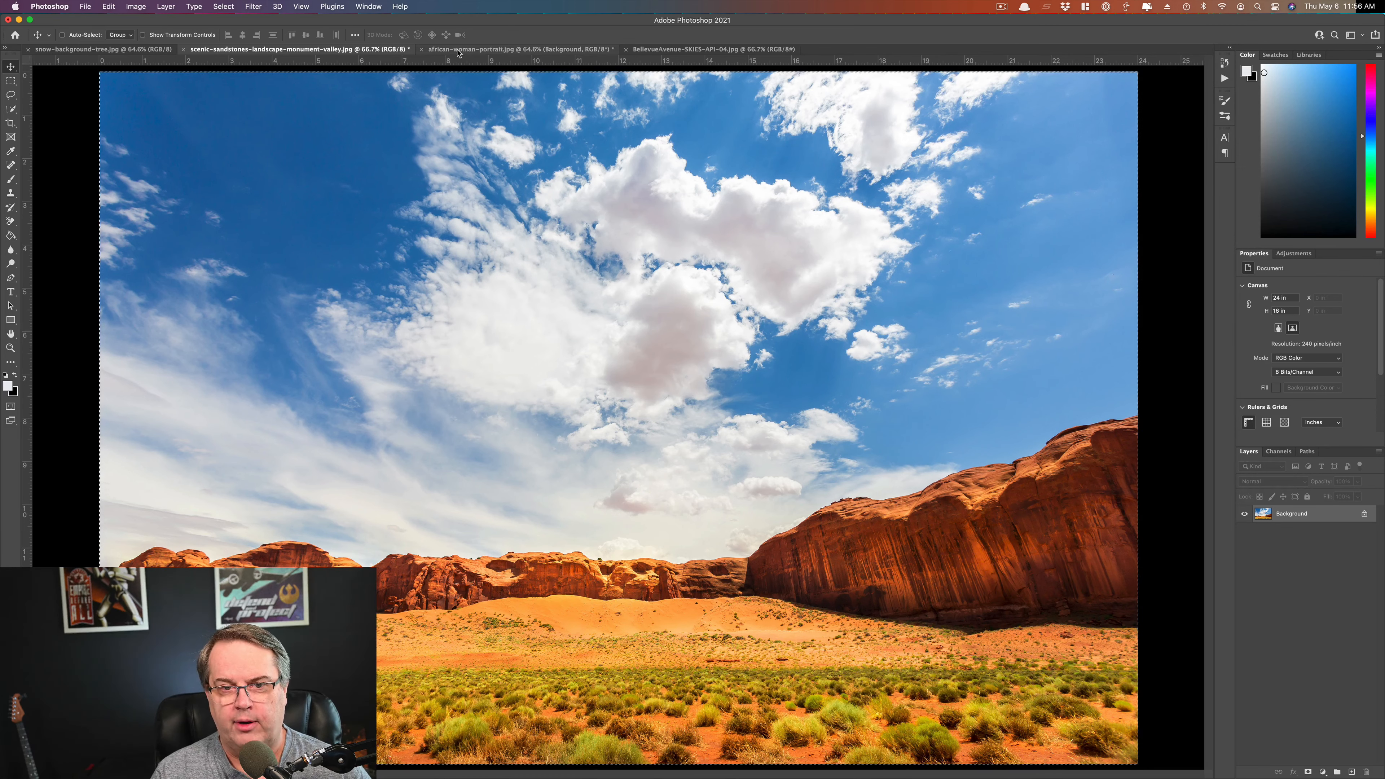
{"action": "left_click", "coordinate": [439, 49]}
{"action": "key", "text": "super+v"}
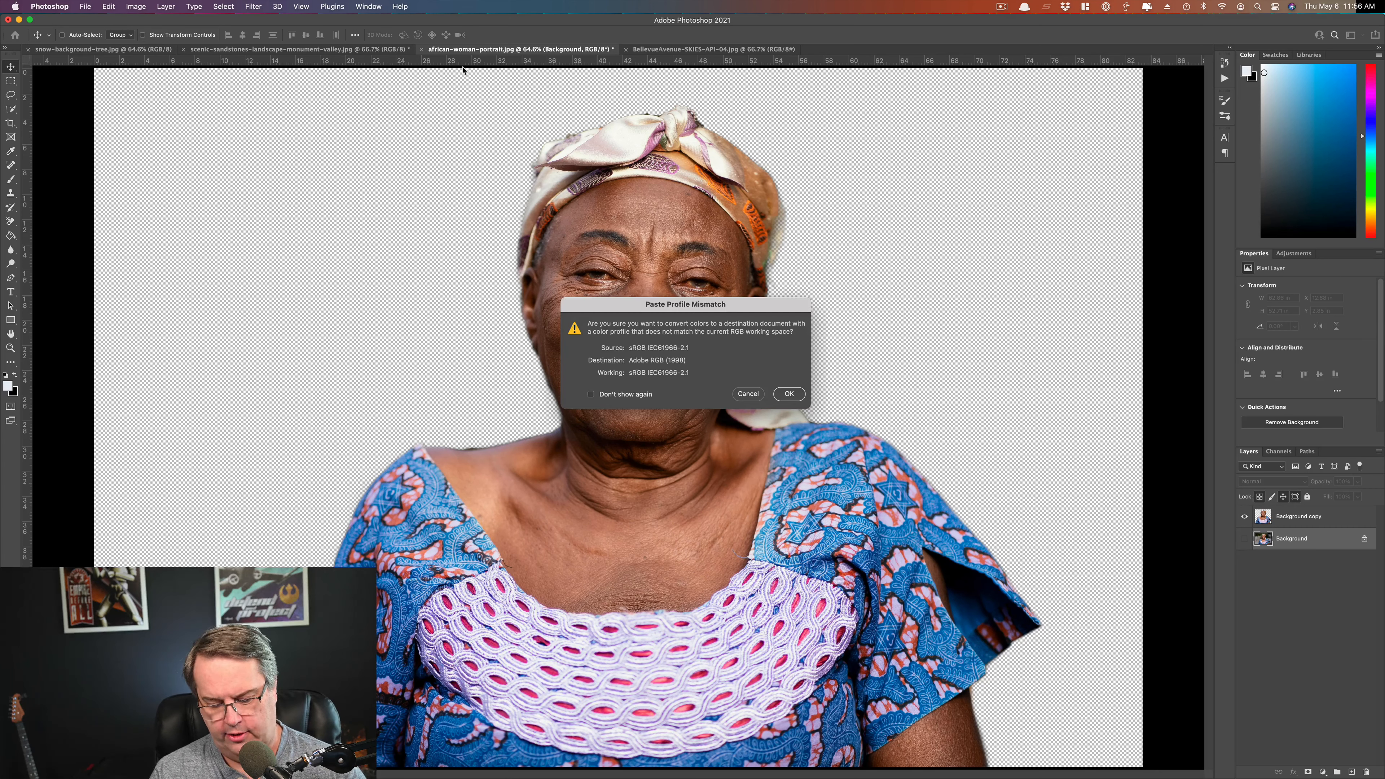
{"action": "left_click", "coordinate": [788, 394]}
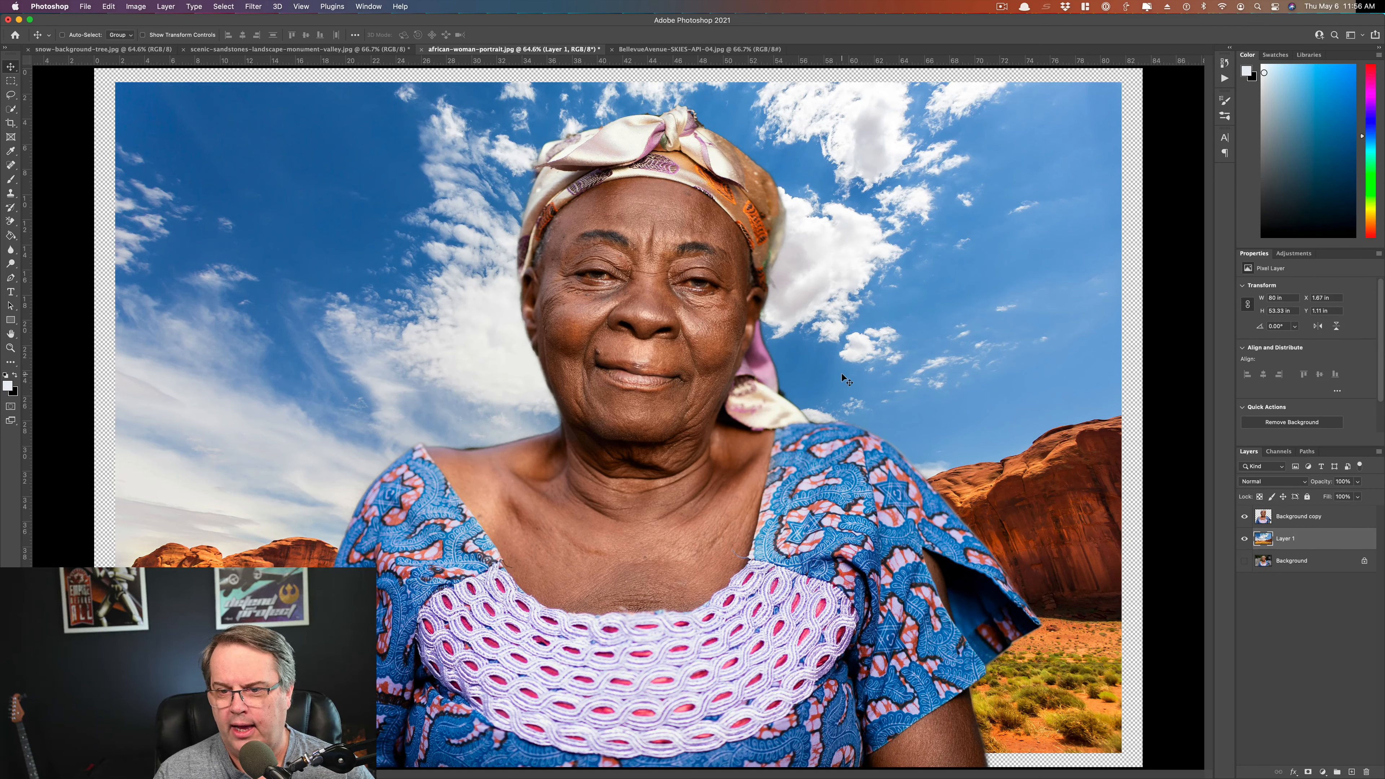
Move the pasted landscape to the canvas's lower-right corner and scale it to 104.17% so it fills the canvas
{"action": "left_click_drag", "start_coordinate": [850, 362], "coordinate": [871, 384]}
{"action": "left_click_drag", "start_coordinate": [873, 387], "coordinate": [867, 377]}
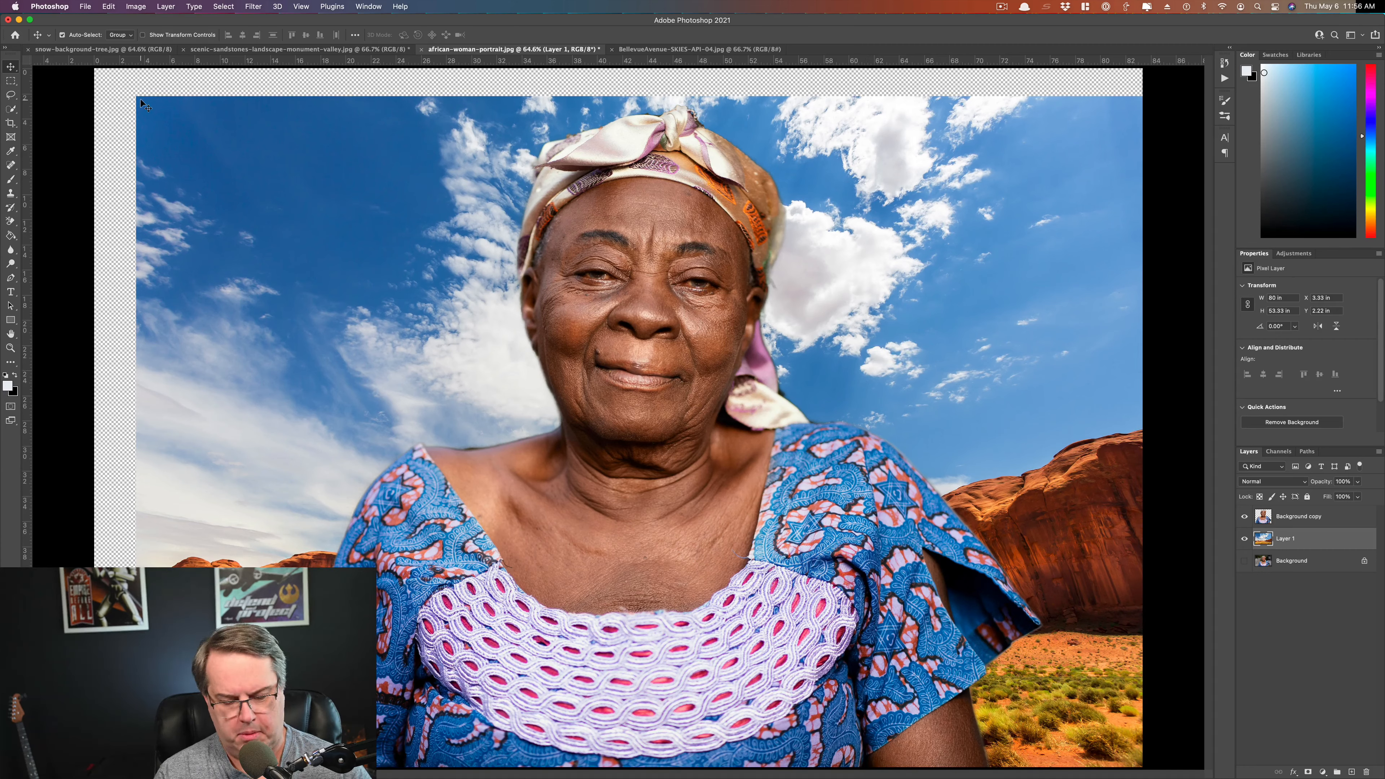
{"action": "key", "text": "super+t"}
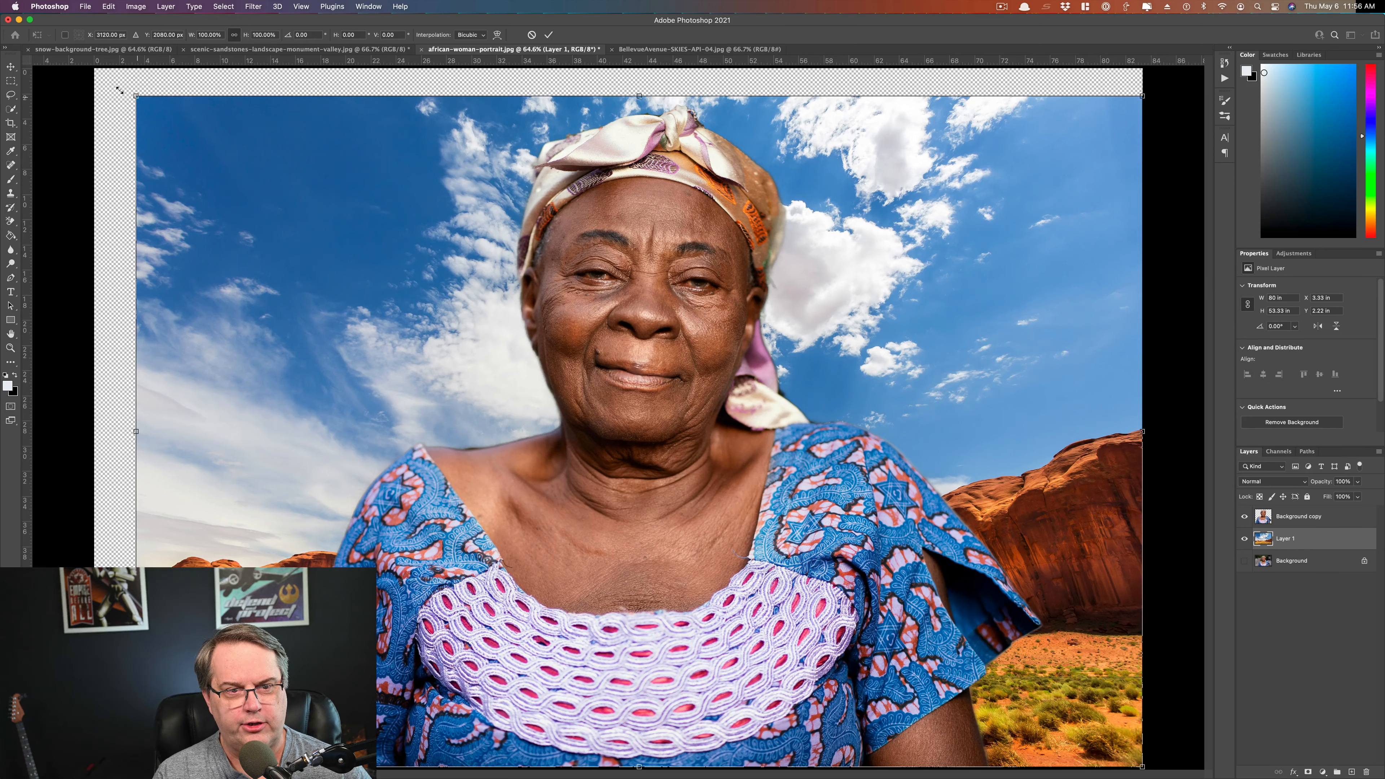
{"action": "left_click_drag", "start_coordinate": [120, 90], "coordinate": [93, 79]}
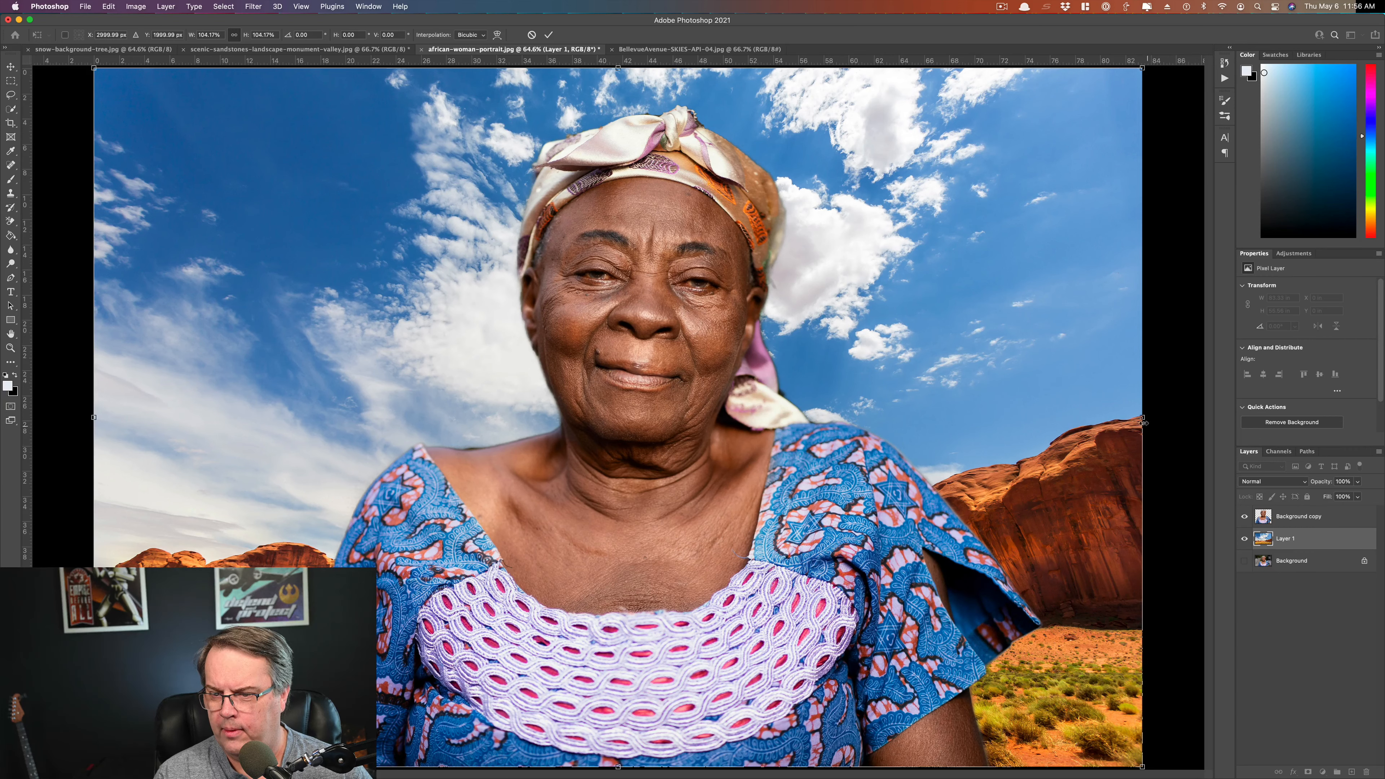
{"action": "left_click_drag", "start_coordinate": [1142, 418], "coordinate": [1144, 419]}
{"action": "key", "text": "Return"}
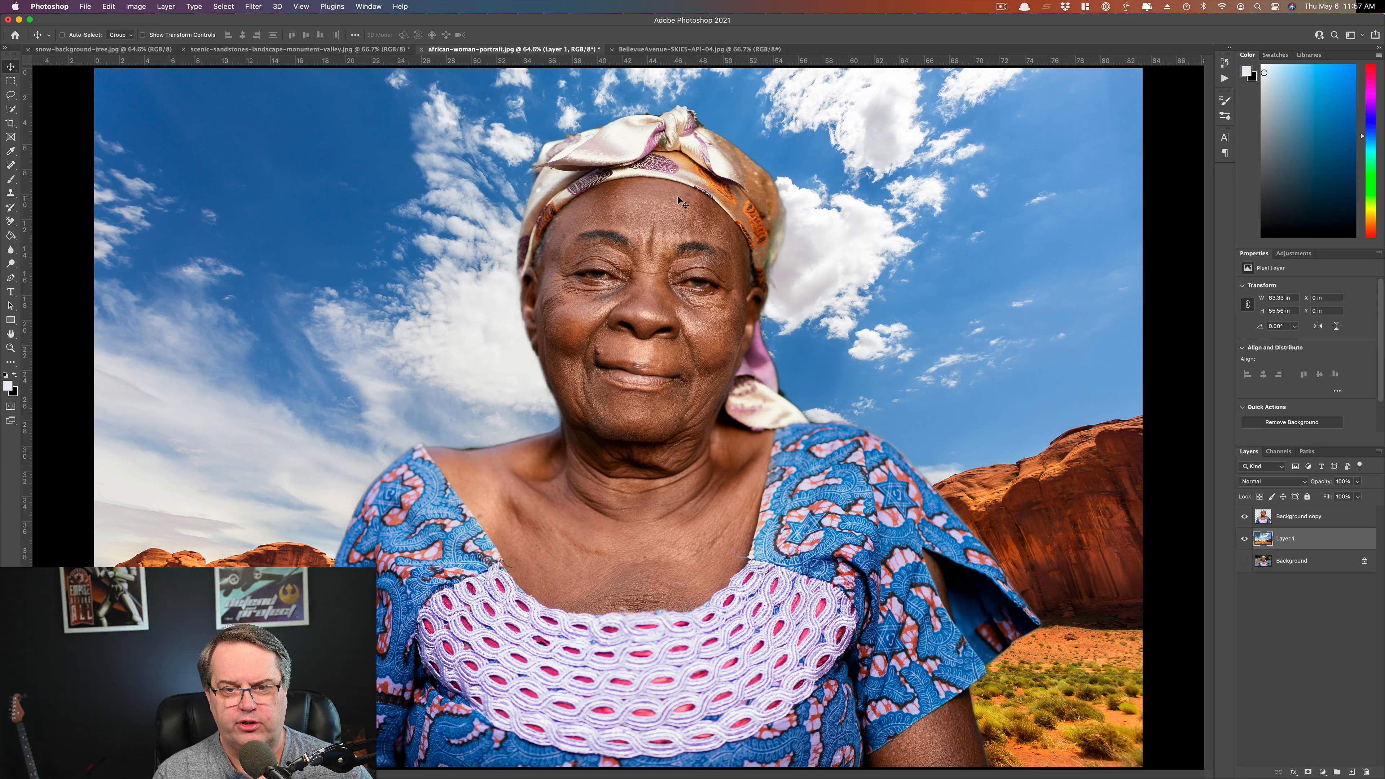
Apply the Defringe matting command to Layer 1 with a width of 1 pixel
{"action": "left_click", "coordinate": [166, 7]}
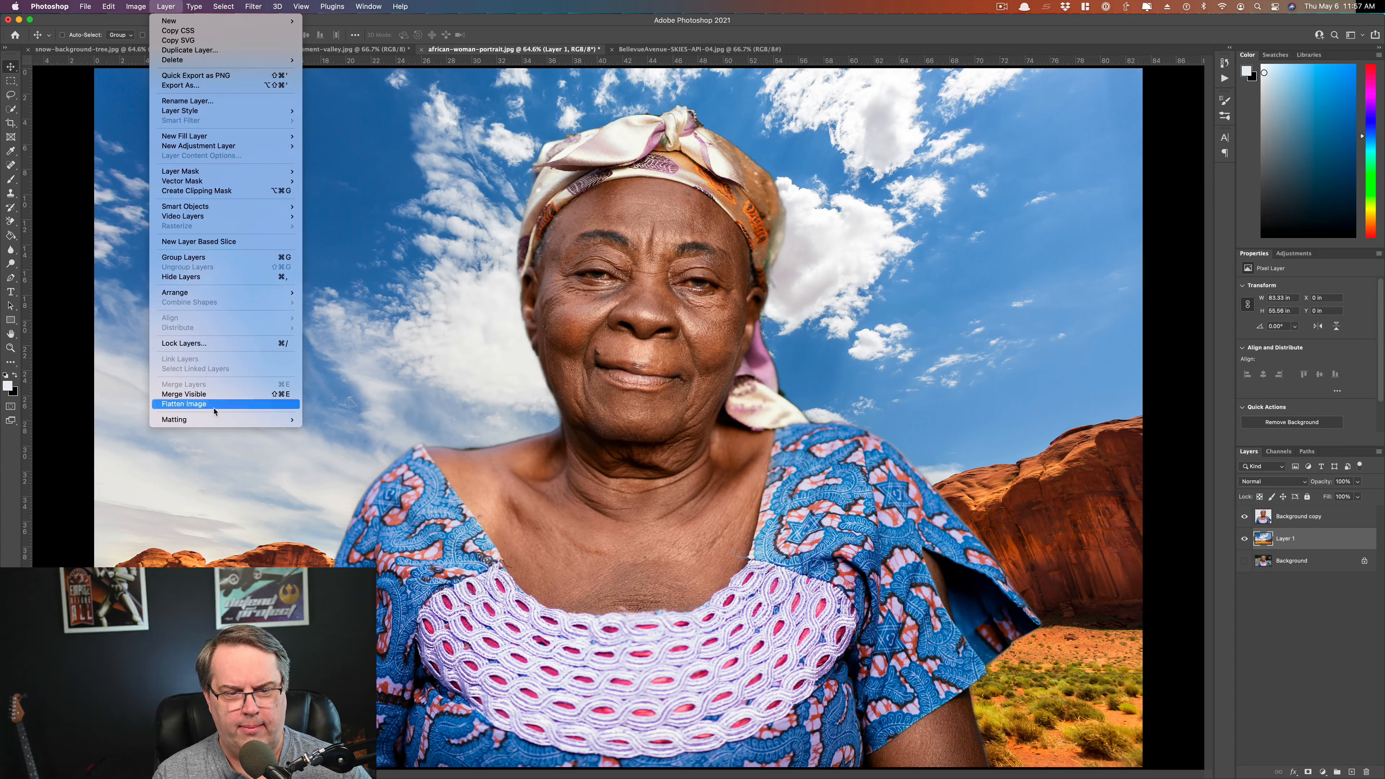
{"action": "mouse_move", "coordinate": [273, 420]}
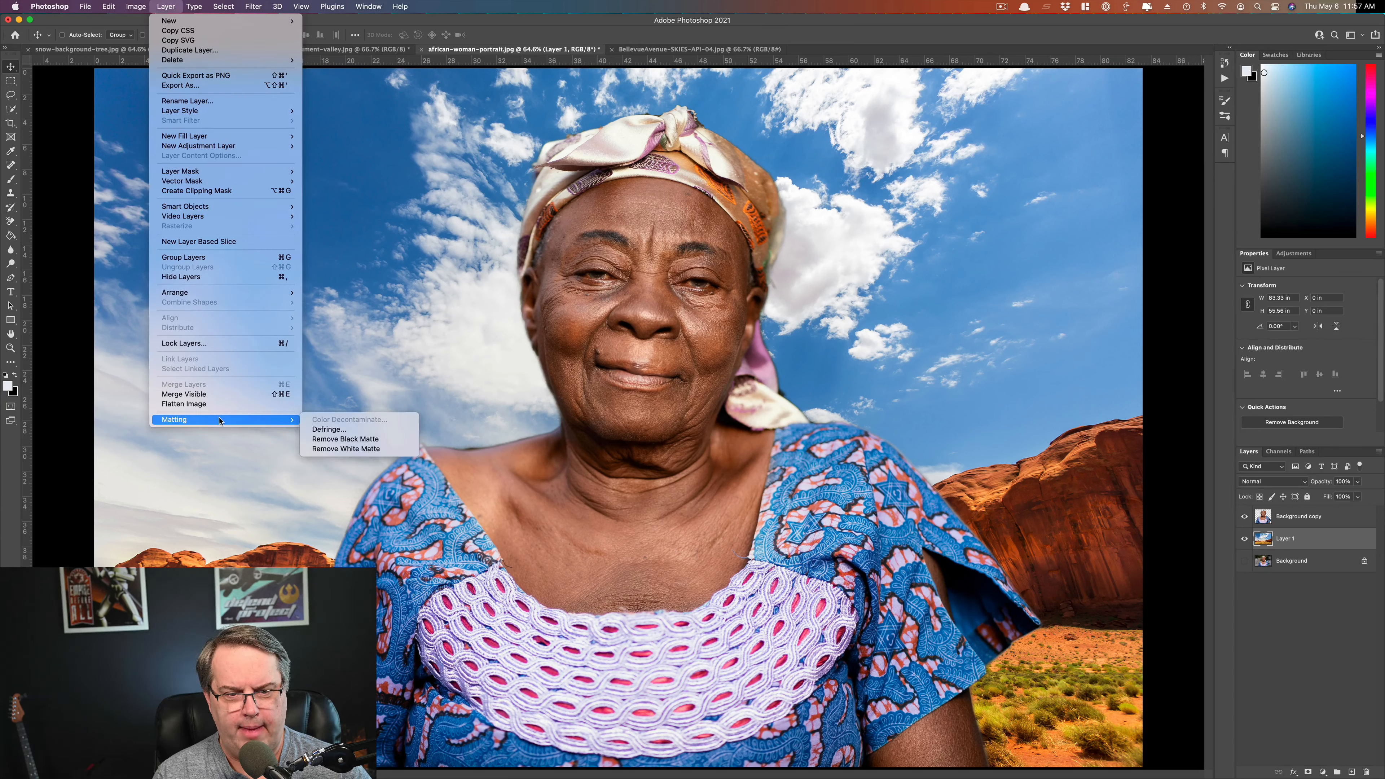
{"action": "left_click", "coordinate": [330, 429]}
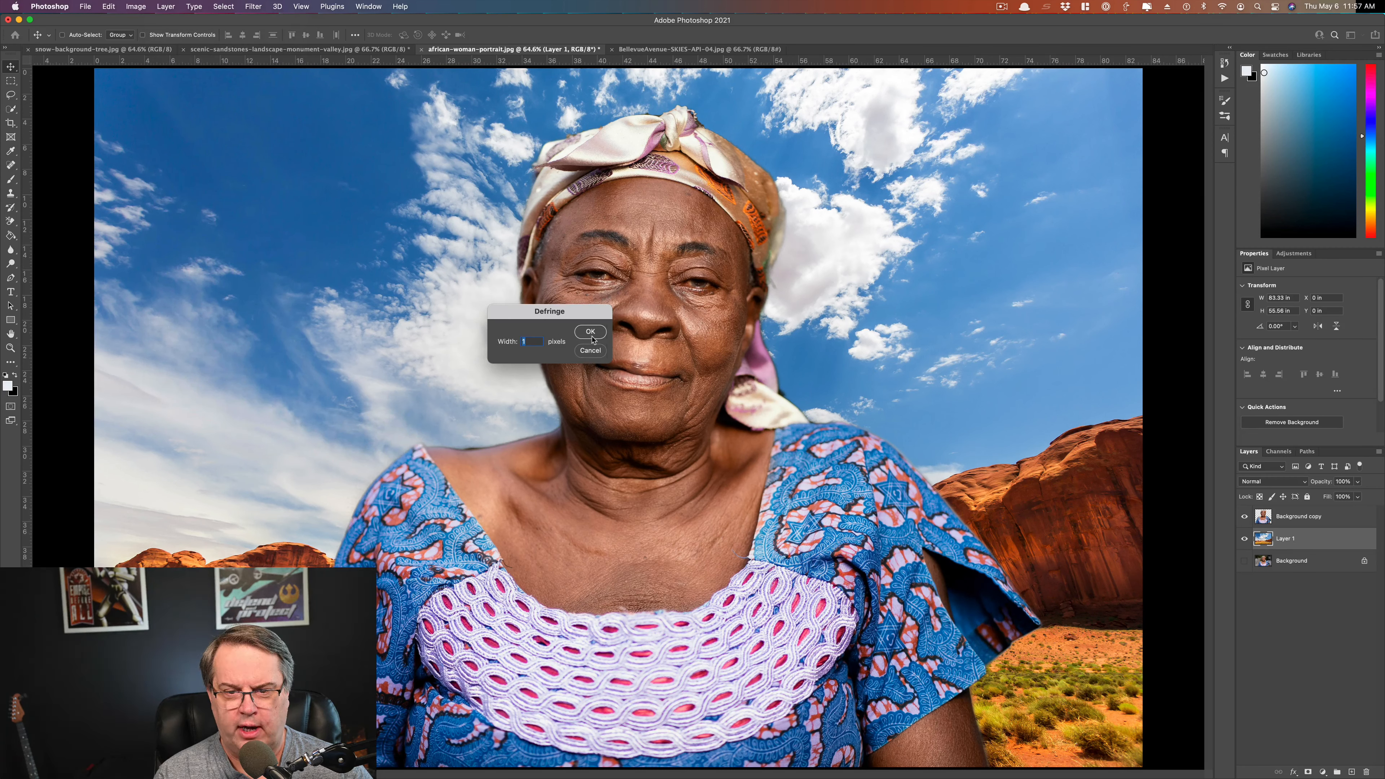
{"action": "left_click", "coordinate": [590, 331]}
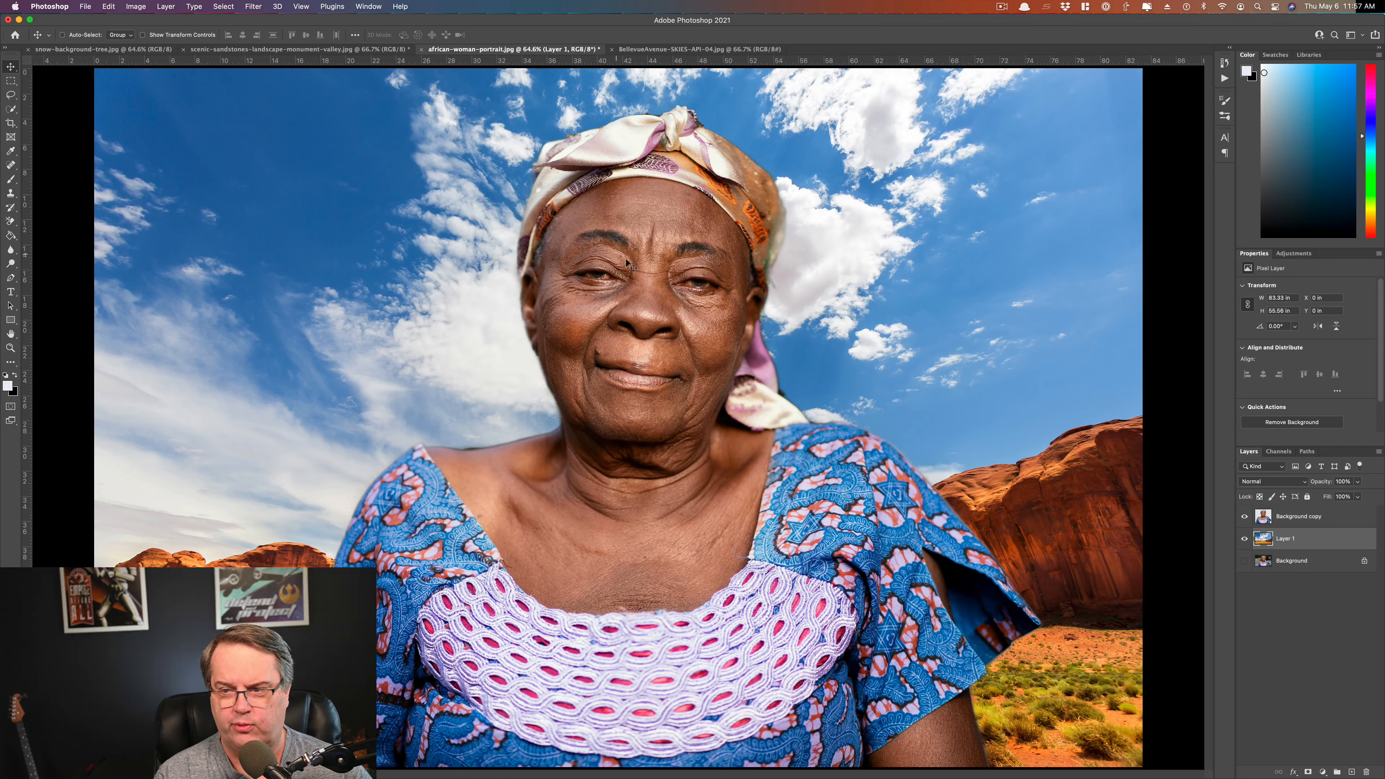
Switch to the Monument Valley landscape image and open it in the Topaz Mask AI filter
{"action": "key", "text": "ctrl+shift+Tab"}
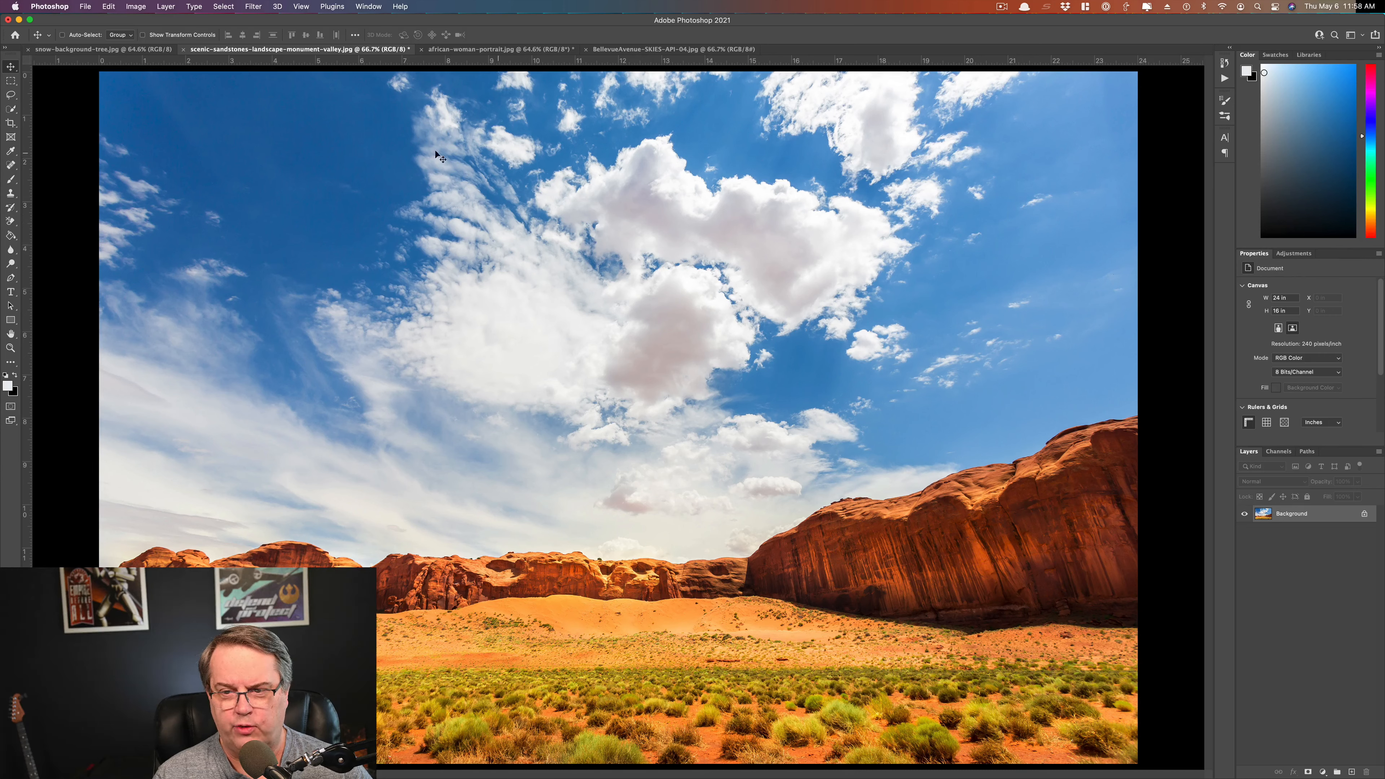
{"action": "left_click", "coordinate": [252, 6]}
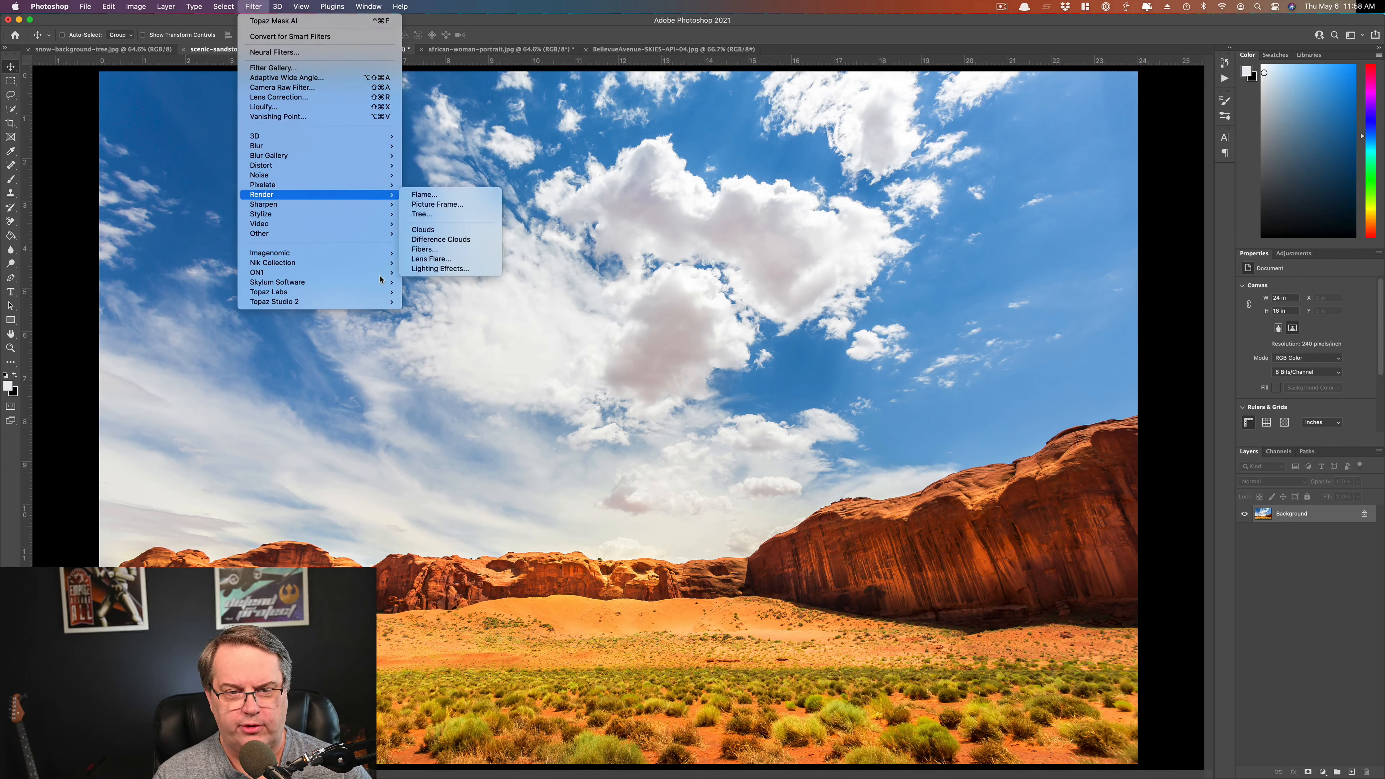
{"action": "mouse_move", "coordinate": [368, 294]}
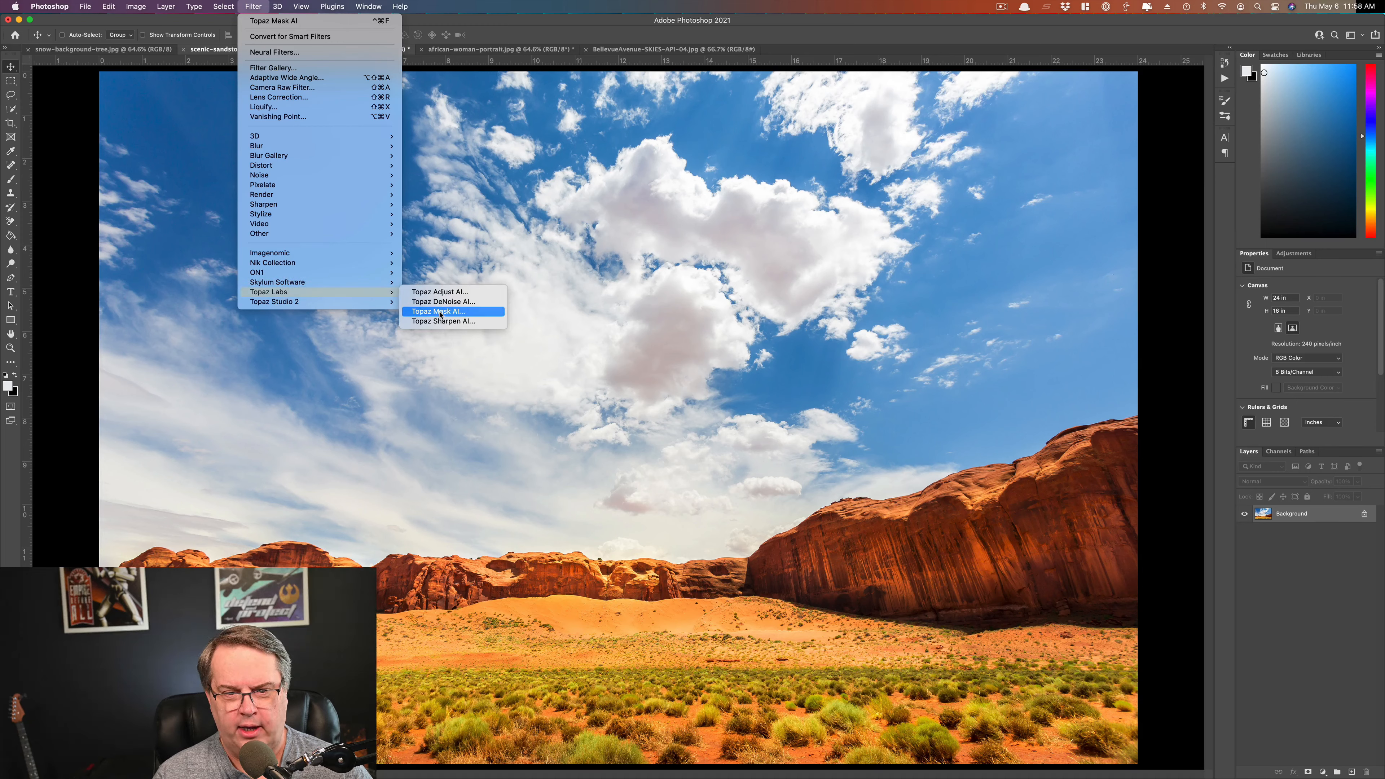
{"action": "left_click", "coordinate": [458, 312]}
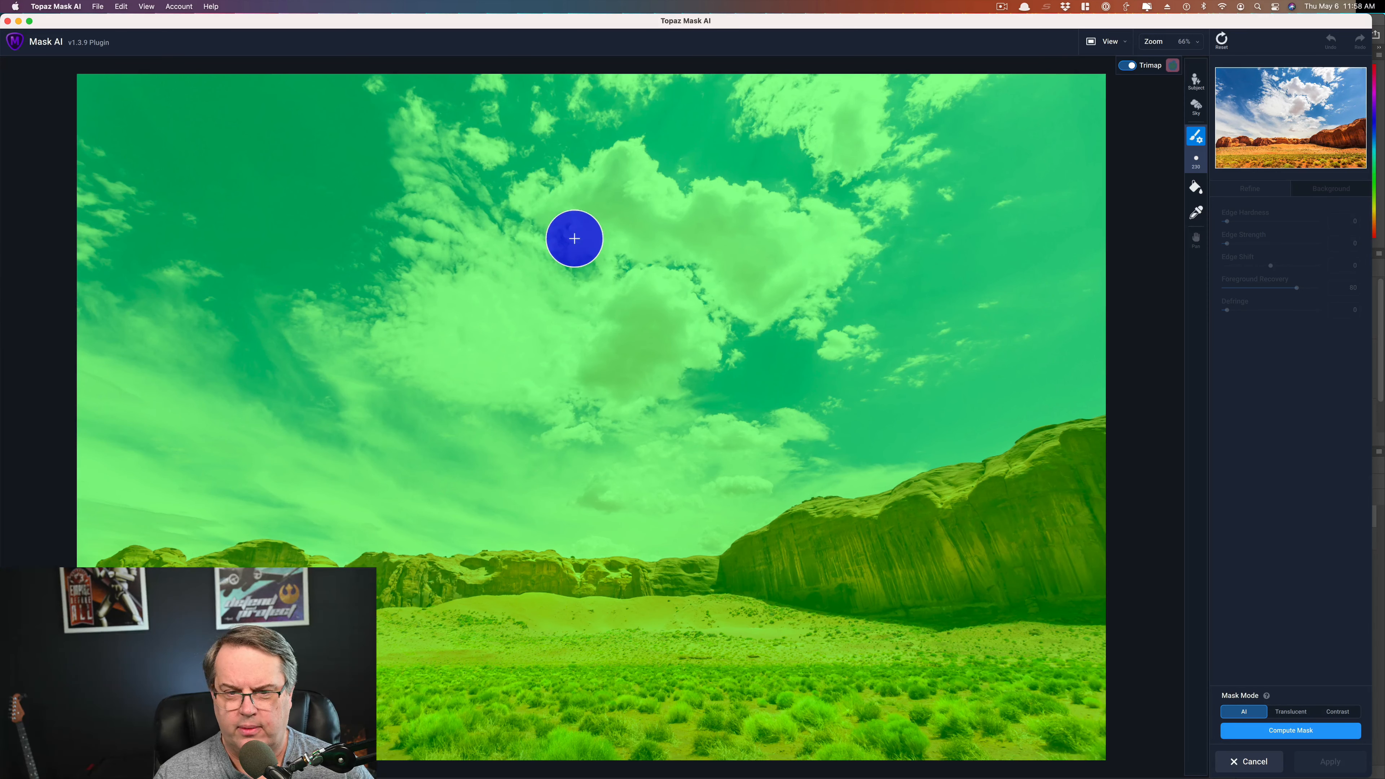
Remove the landscape's sky using automatic sky detection and AI mask mode, apply the result, and hide the original Background layer
{"action": "left_click", "coordinate": [1198, 116]}
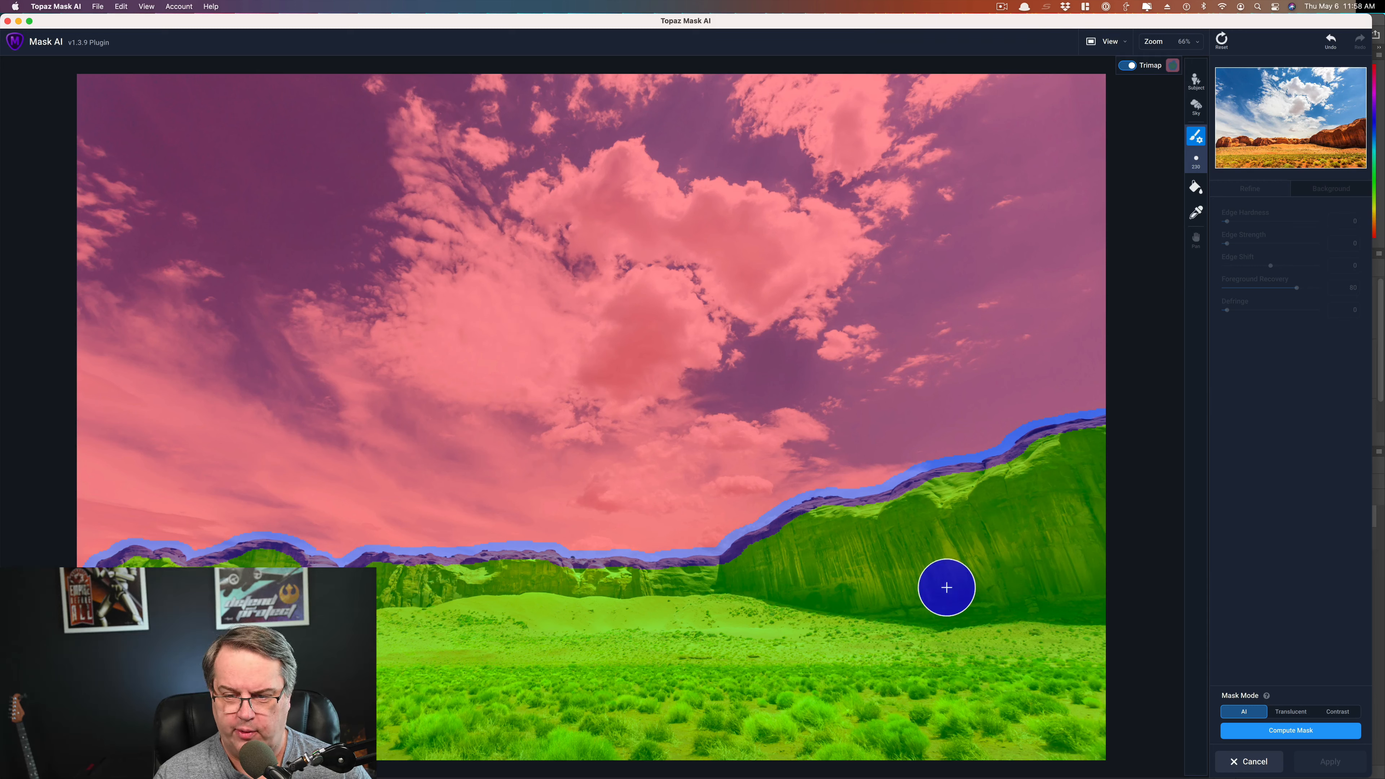
{"action": "left_click", "coordinate": [1289, 731]}
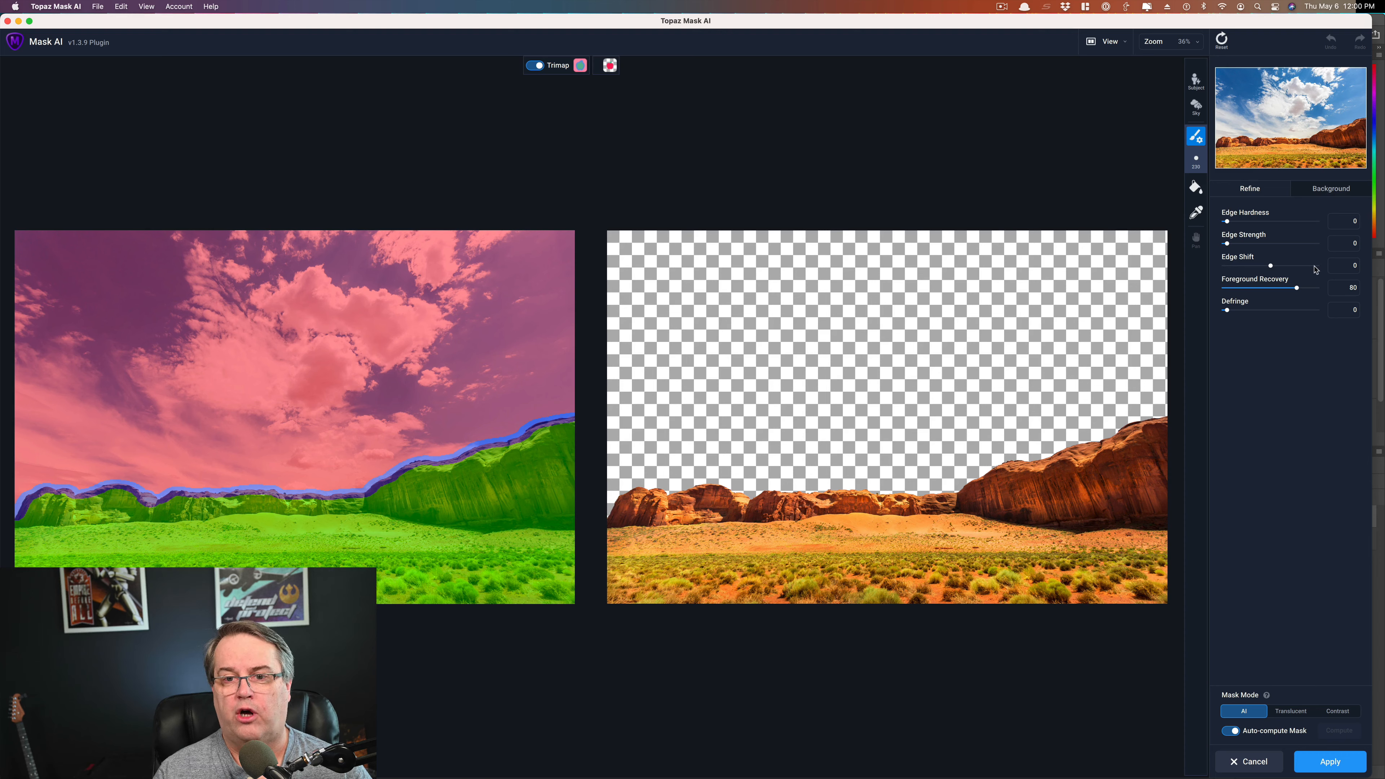
{"action": "left_click", "coordinate": [1327, 188]}
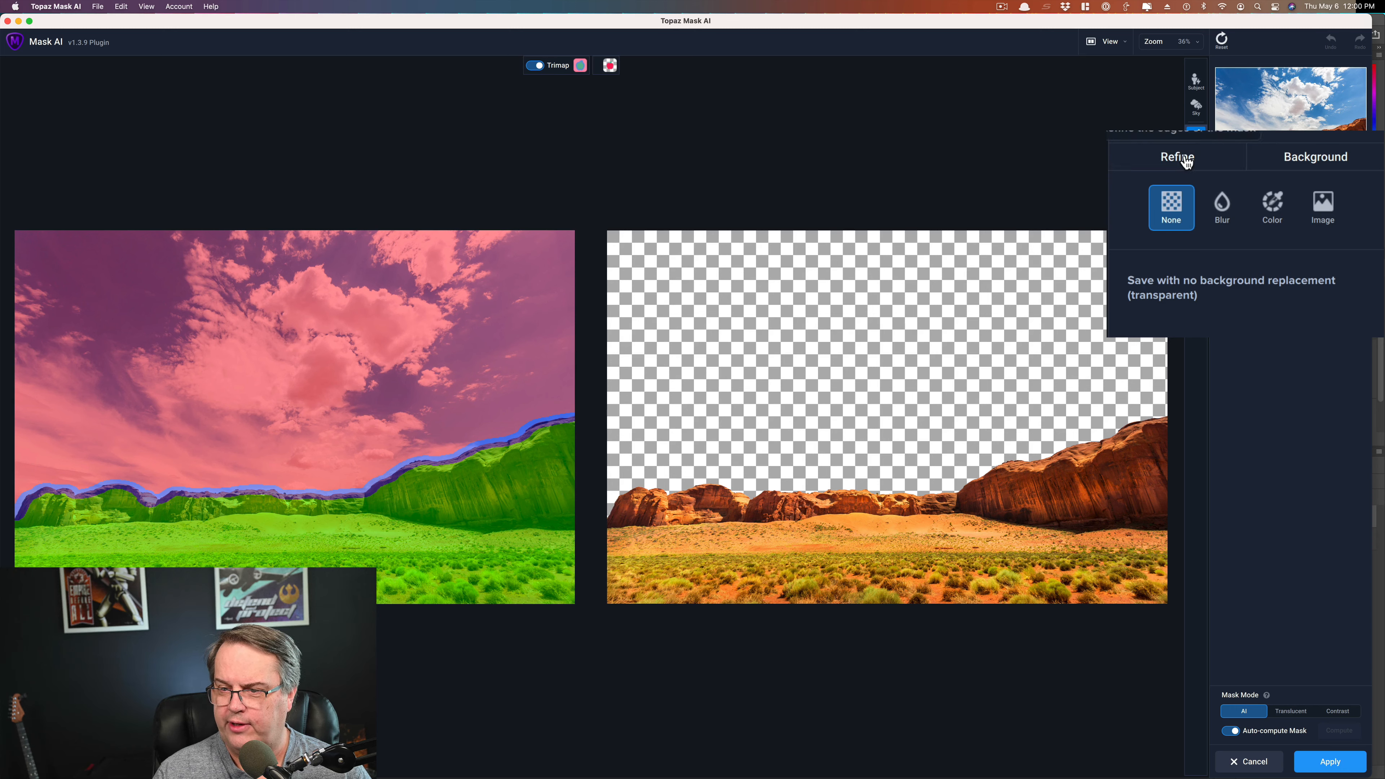
{"action": "left_click", "coordinate": [1185, 159]}
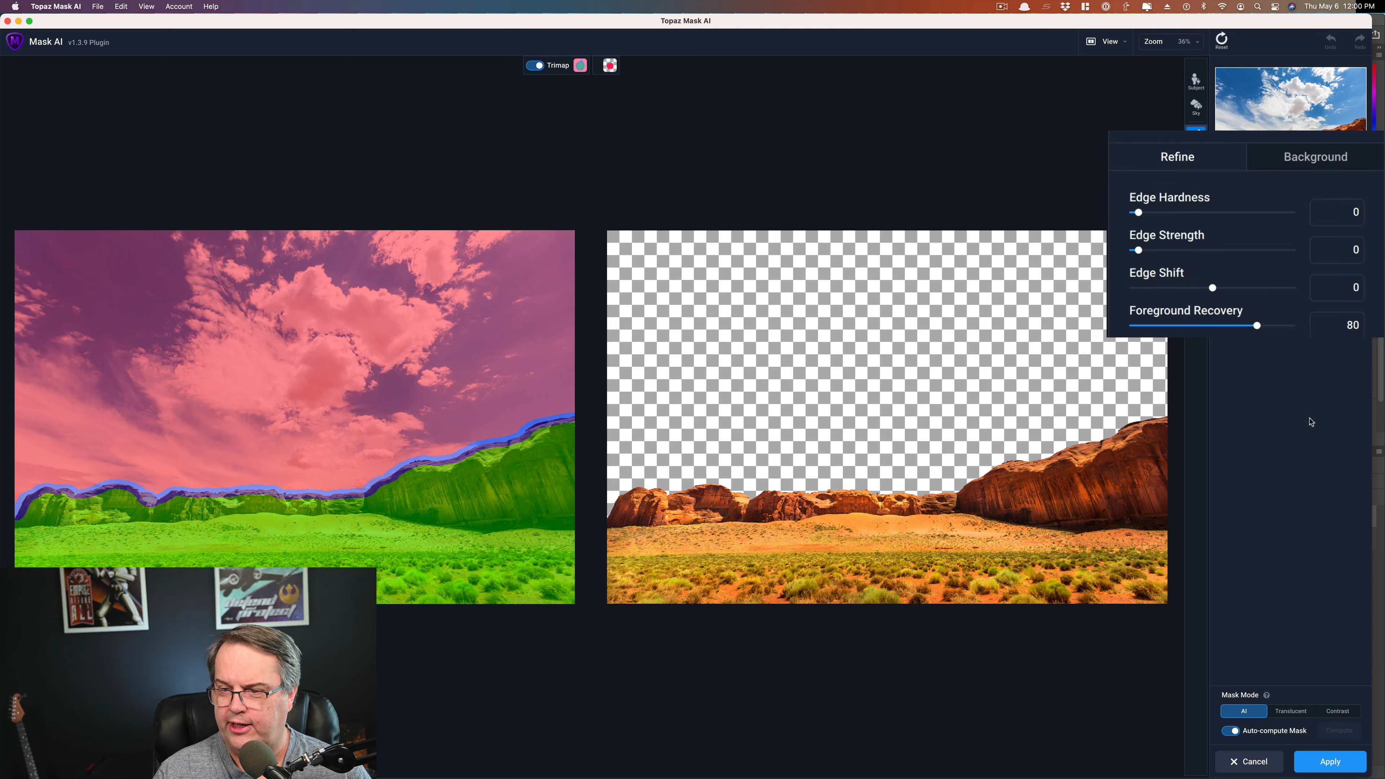
{"action": "left_click", "coordinate": [1330, 762]}
{"action": "left_click", "coordinate": [1244, 538]}
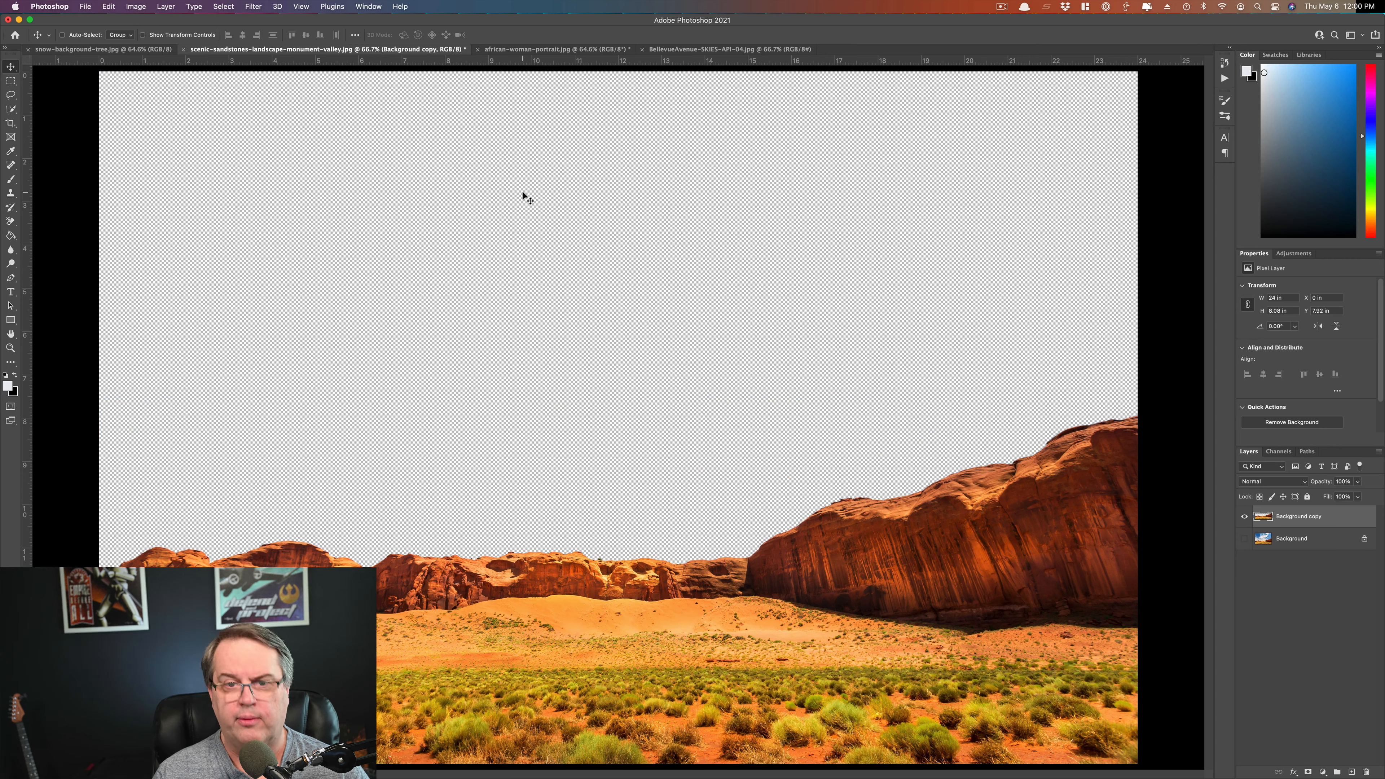
Copy the entire BellevueAvenue-SKIES-API-04.jpg image and paste it as a new layer into the Monument Valley landscape image
{"action": "left_click", "coordinate": [707, 53]}
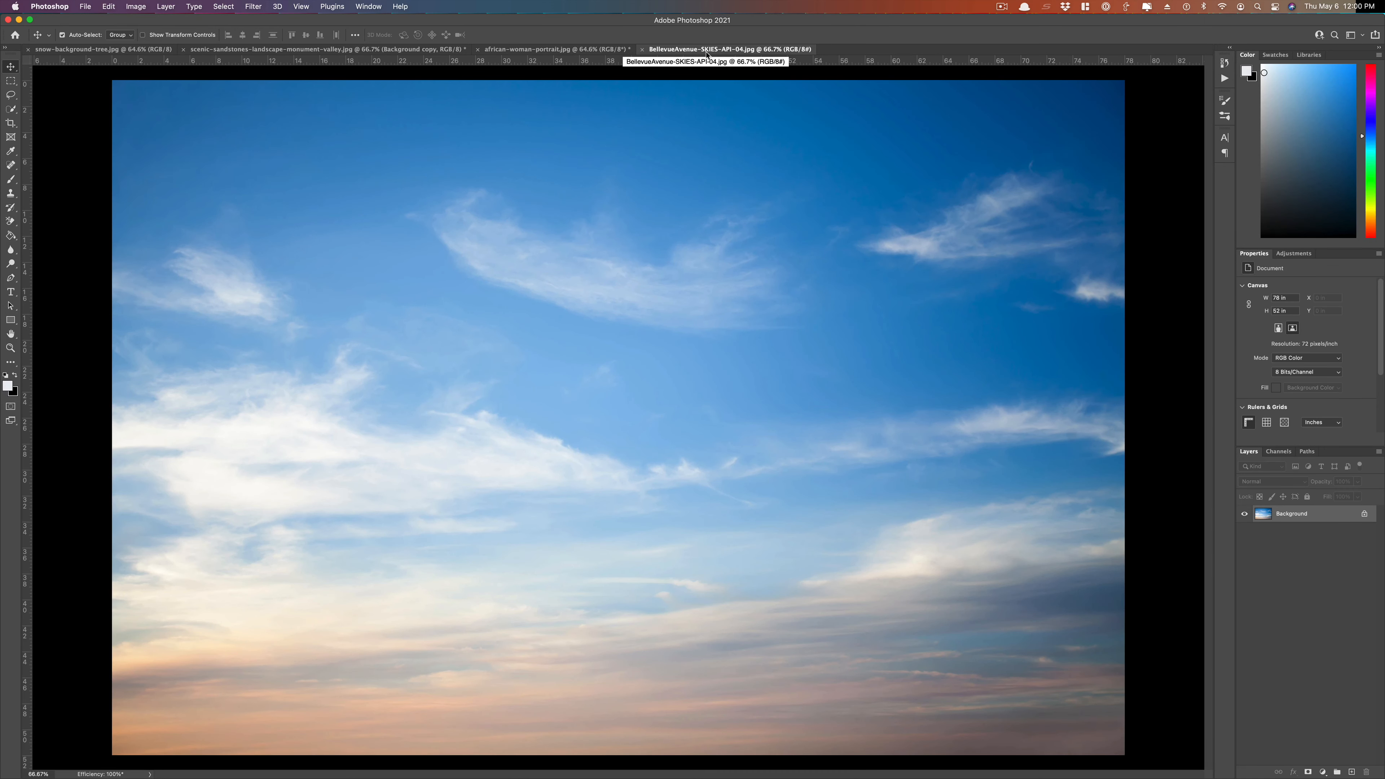
{"action": "key", "text": "super+a"}
{"action": "key", "text": "super+c"}
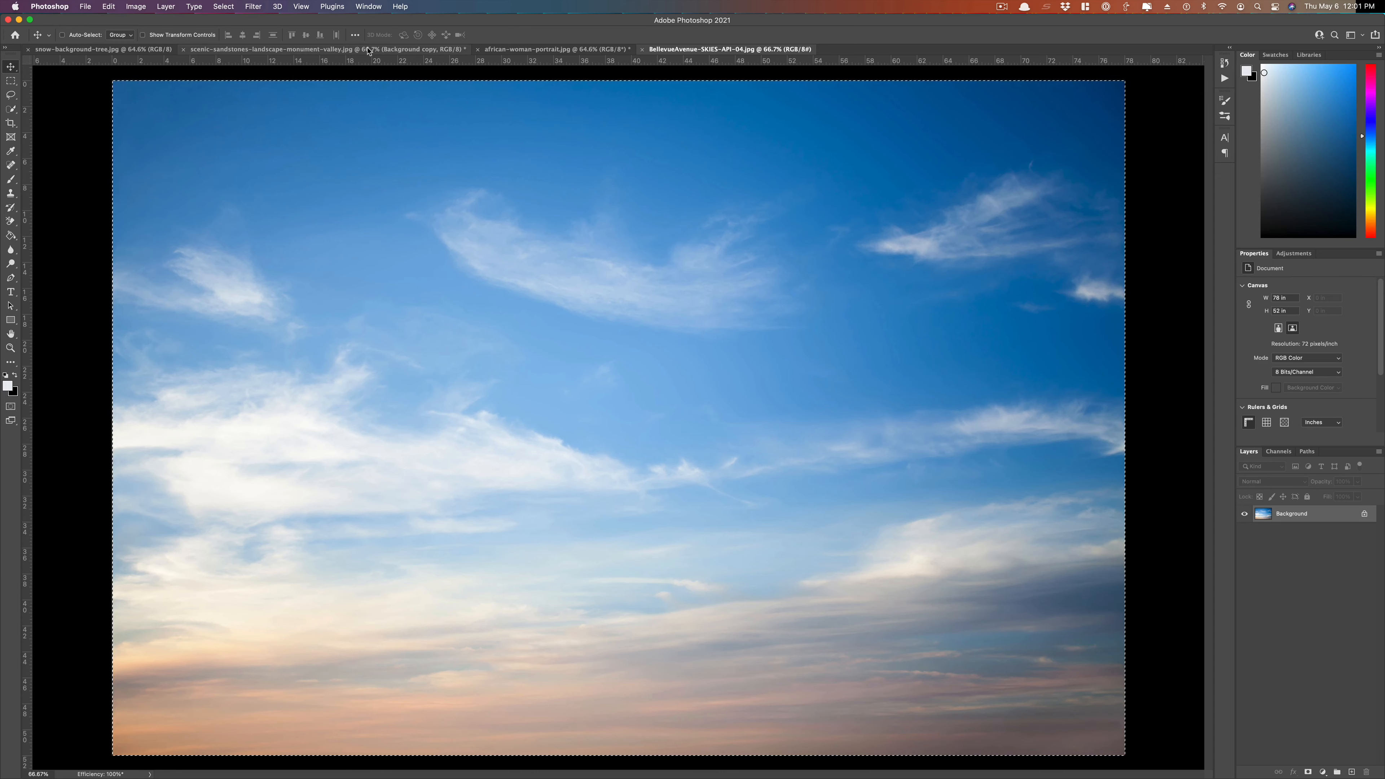
{"action": "left_click", "coordinate": [327, 49]}
{"action": "key", "text": "super+v"}
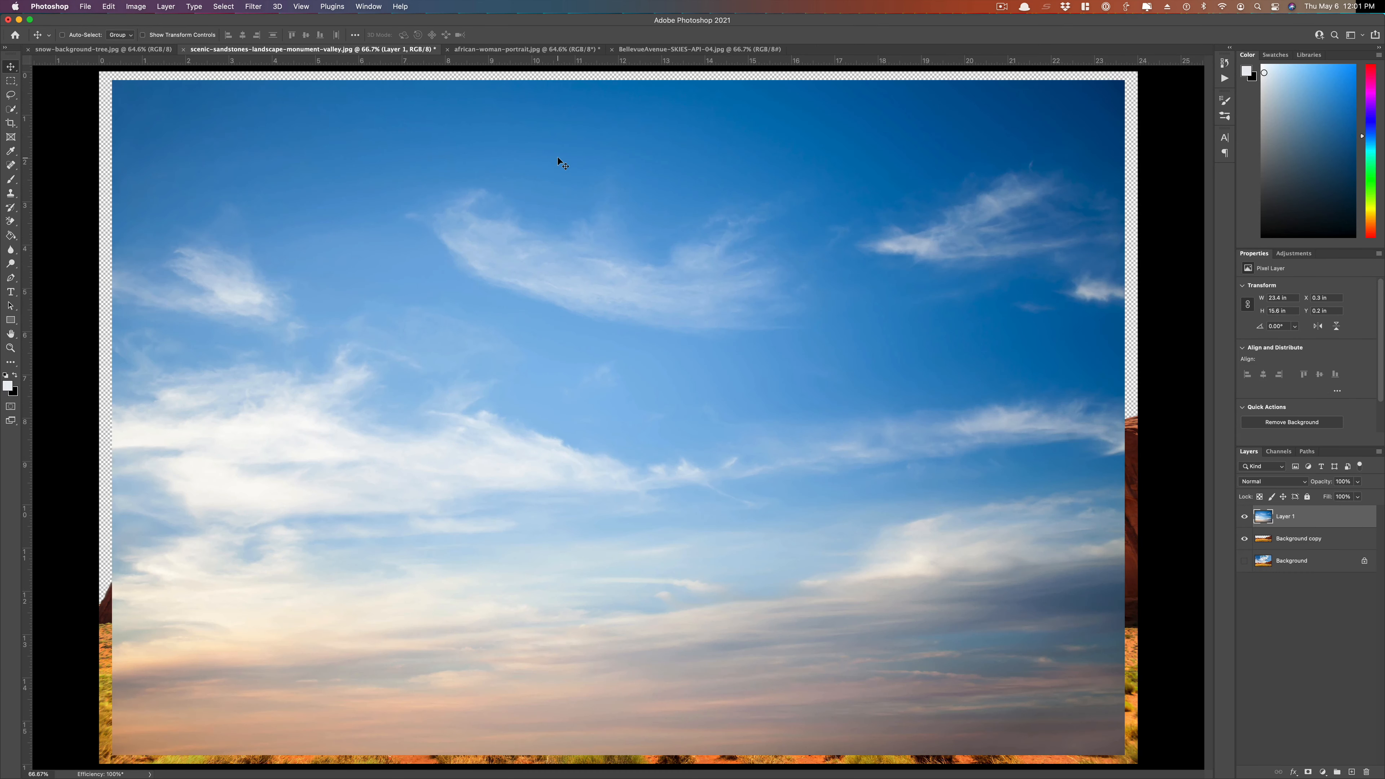
Move the sky layer upward, scale it to about 103% to span the canvas width, and place it beneath the Background copy layer
{"action": "left_click_drag", "start_coordinate": [562, 173], "coordinate": [566, 142]}
{"action": "left_click_drag", "start_coordinate": [583, 221], "coordinate": [603, 128]}
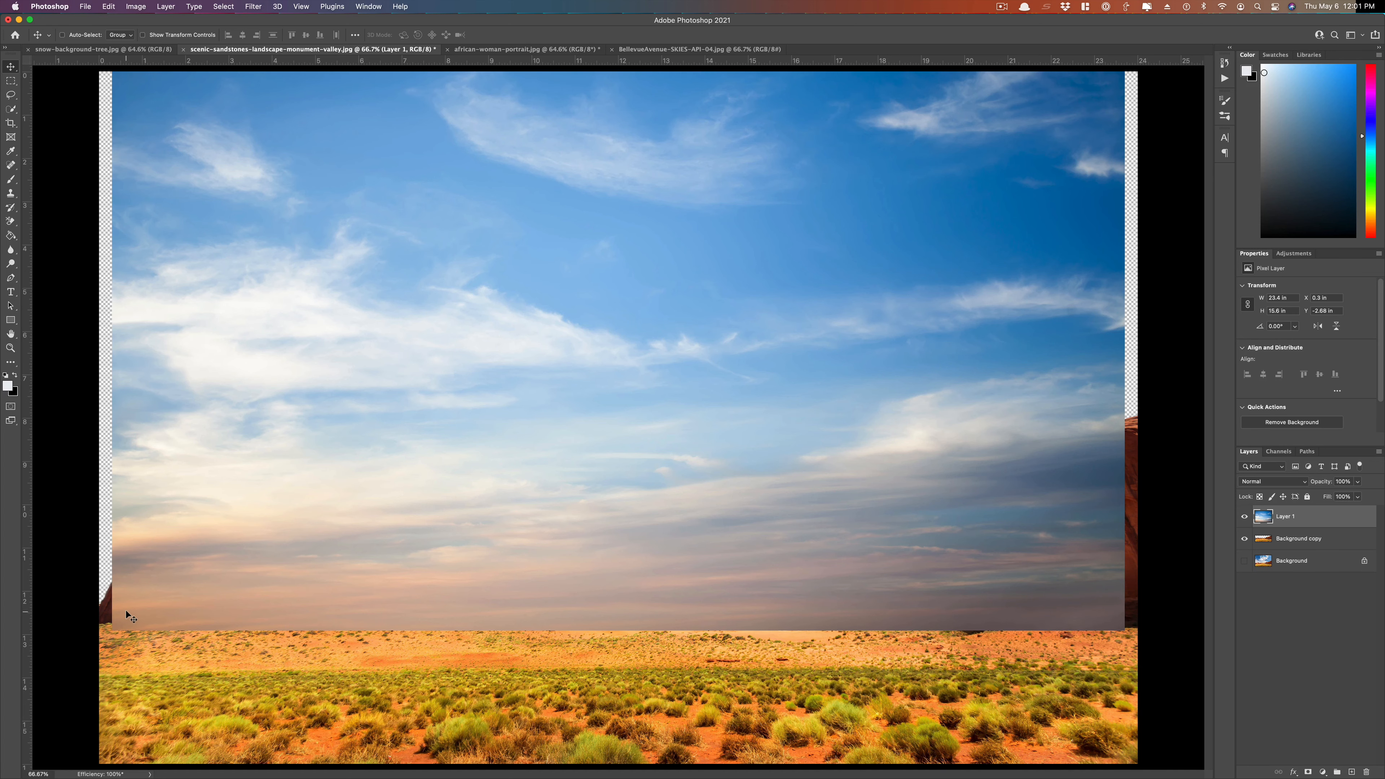
{"action": "key", "text": "super+t"}
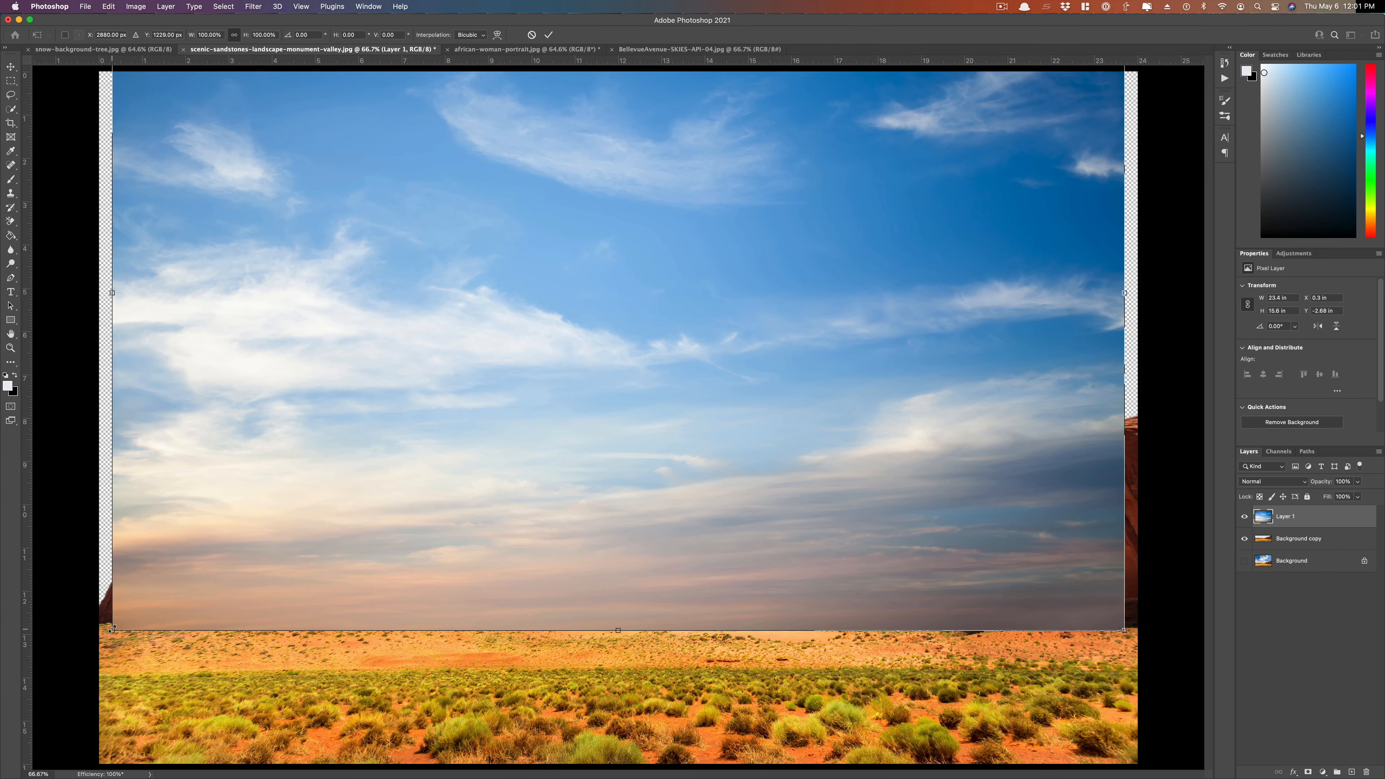
{"action": "left_click_drag", "start_coordinate": [94, 629], "coordinate": [88, 639]}
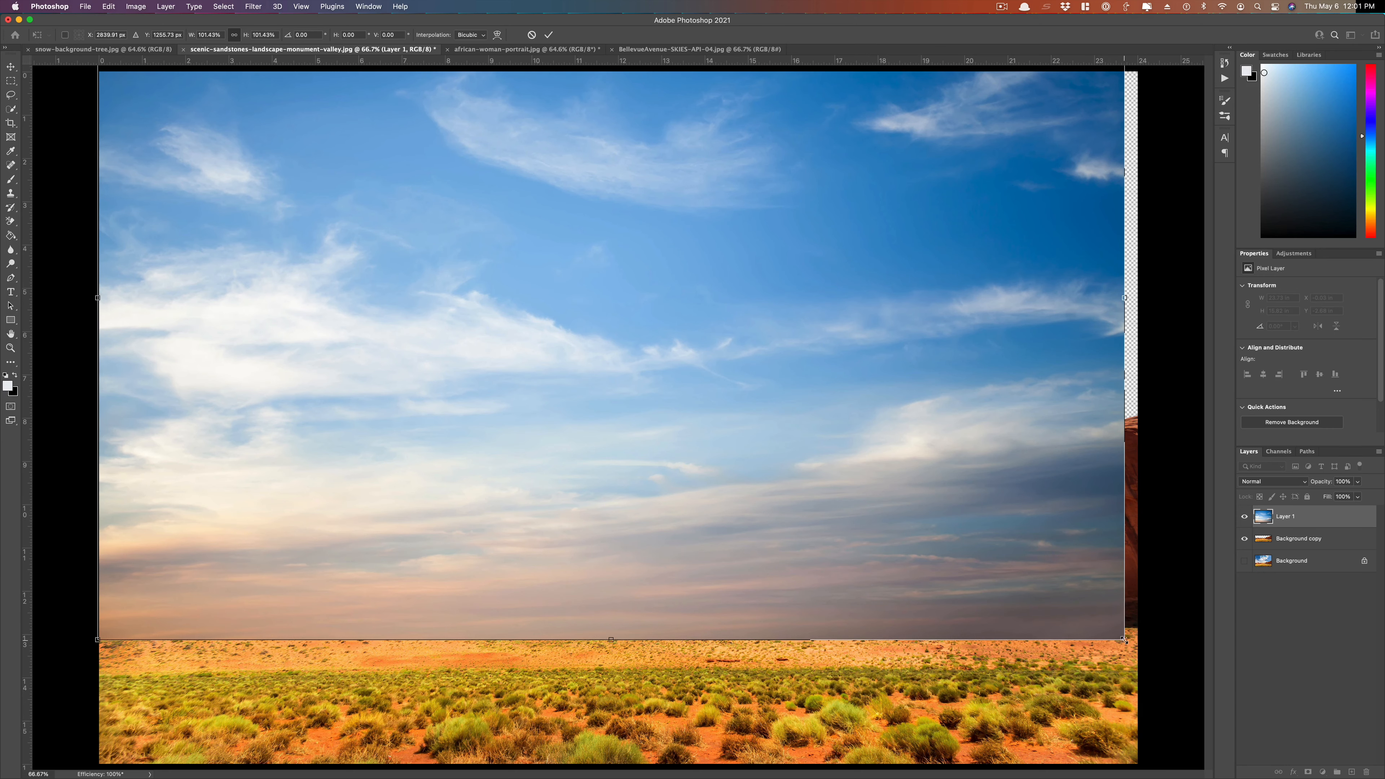
{"action": "left_click_drag", "start_coordinate": [1129, 639], "coordinate": [1139, 650]}
{"action": "left_click", "coordinate": [548, 34]}
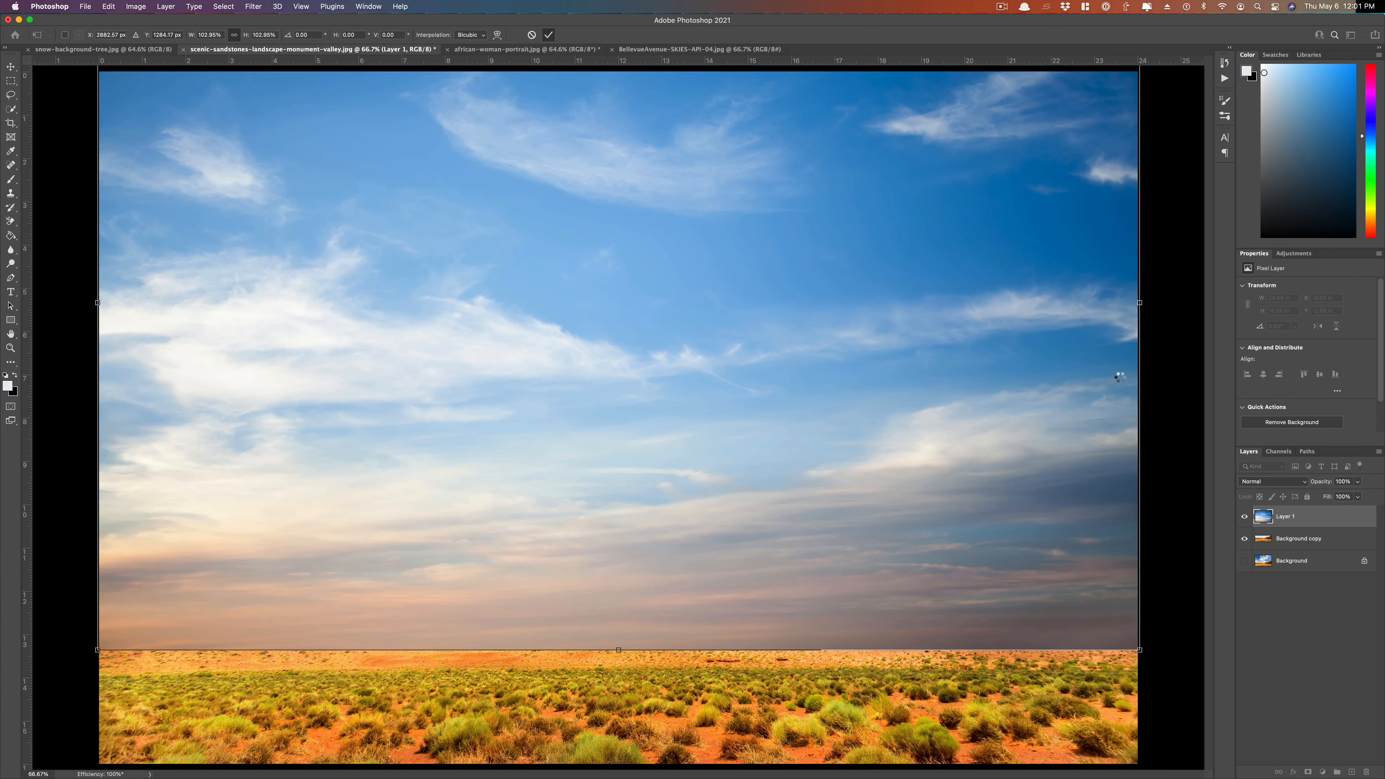
{"action": "left_click_drag", "start_coordinate": [1269, 526], "coordinate": [1272, 547]}
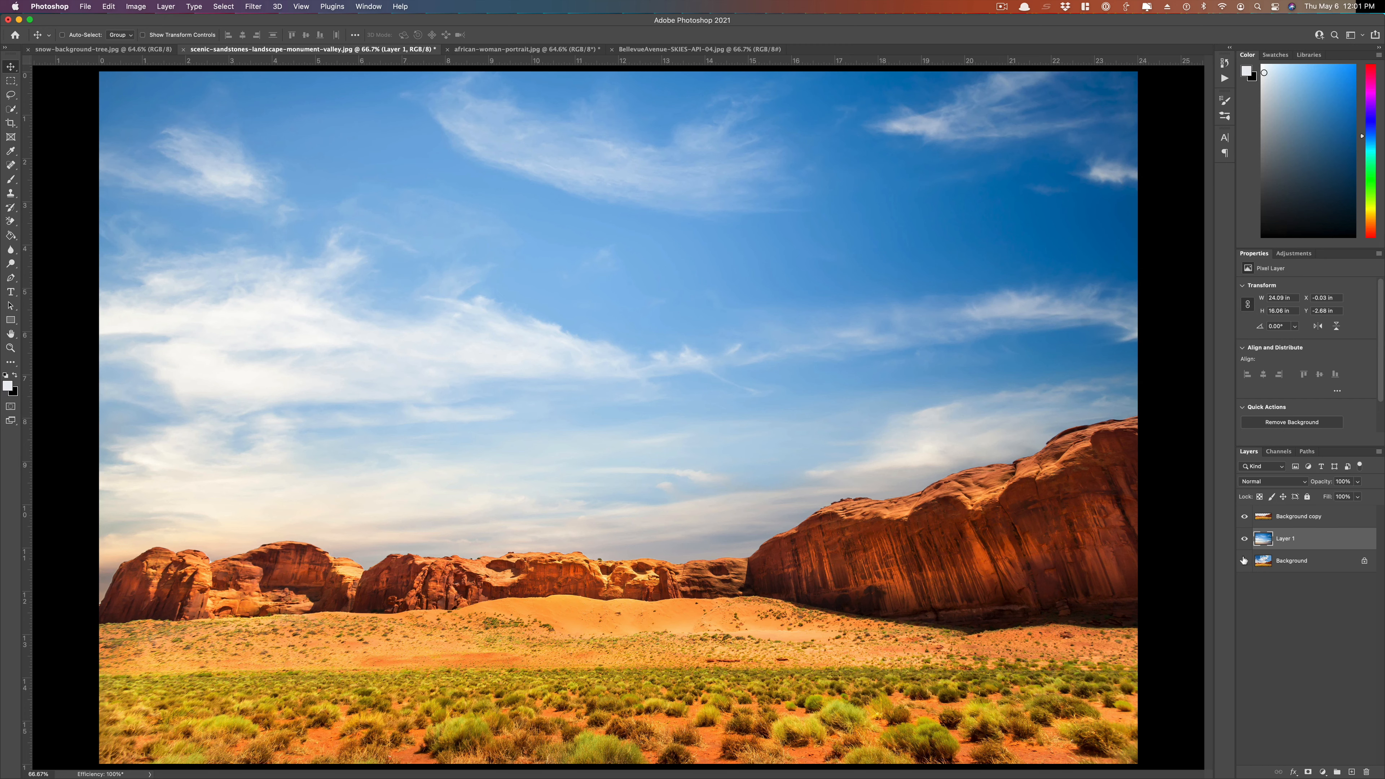
Compare the original landscape with the sky composite by toggling layer visibility, ending with Background copy and Layer 1 shown and Background hidden
{"action": "left_click", "coordinate": [1244, 516]}
{"action": "left_click", "coordinate": [1244, 538]}
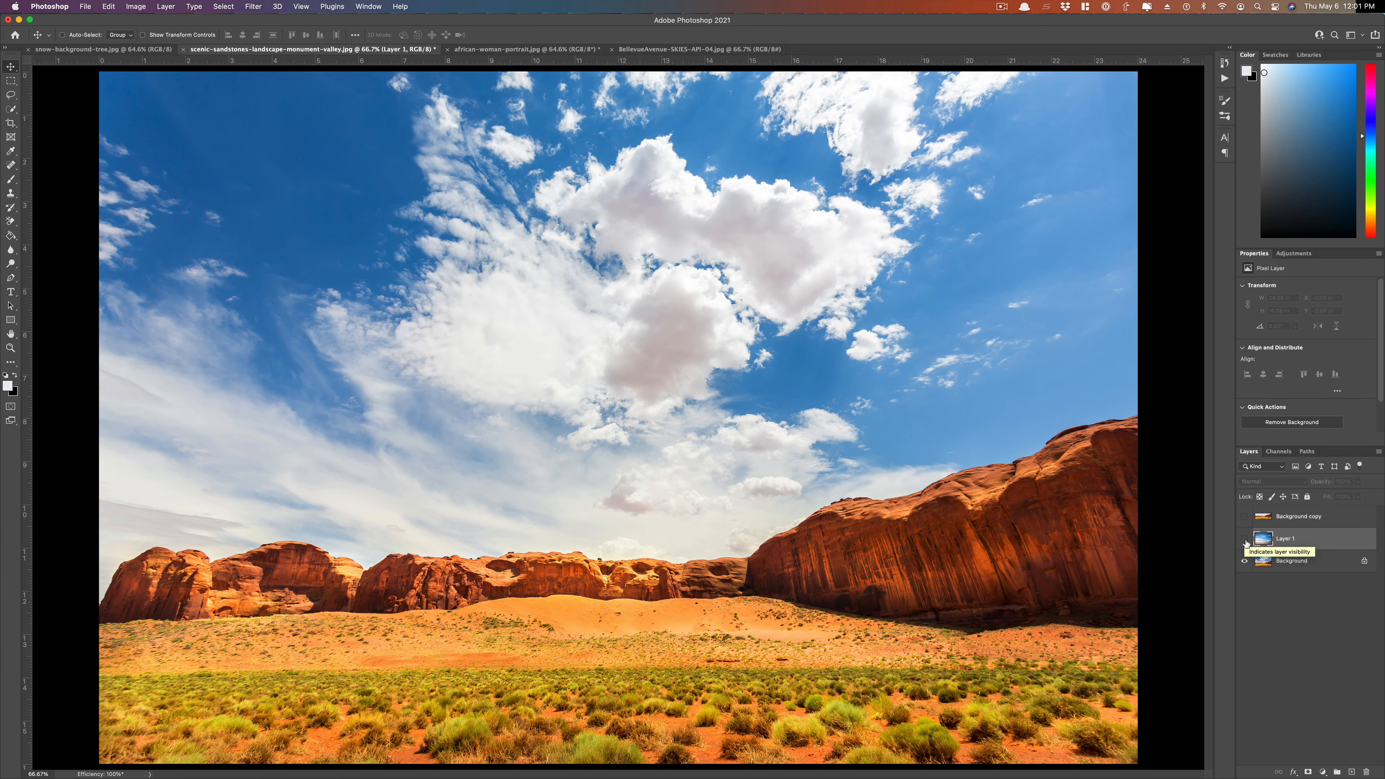
{"action": "left_click", "coordinate": [1244, 539]}
{"action": "left_click", "coordinate": [1244, 561]}
{"action": "left_click", "coordinate": [1244, 516]}
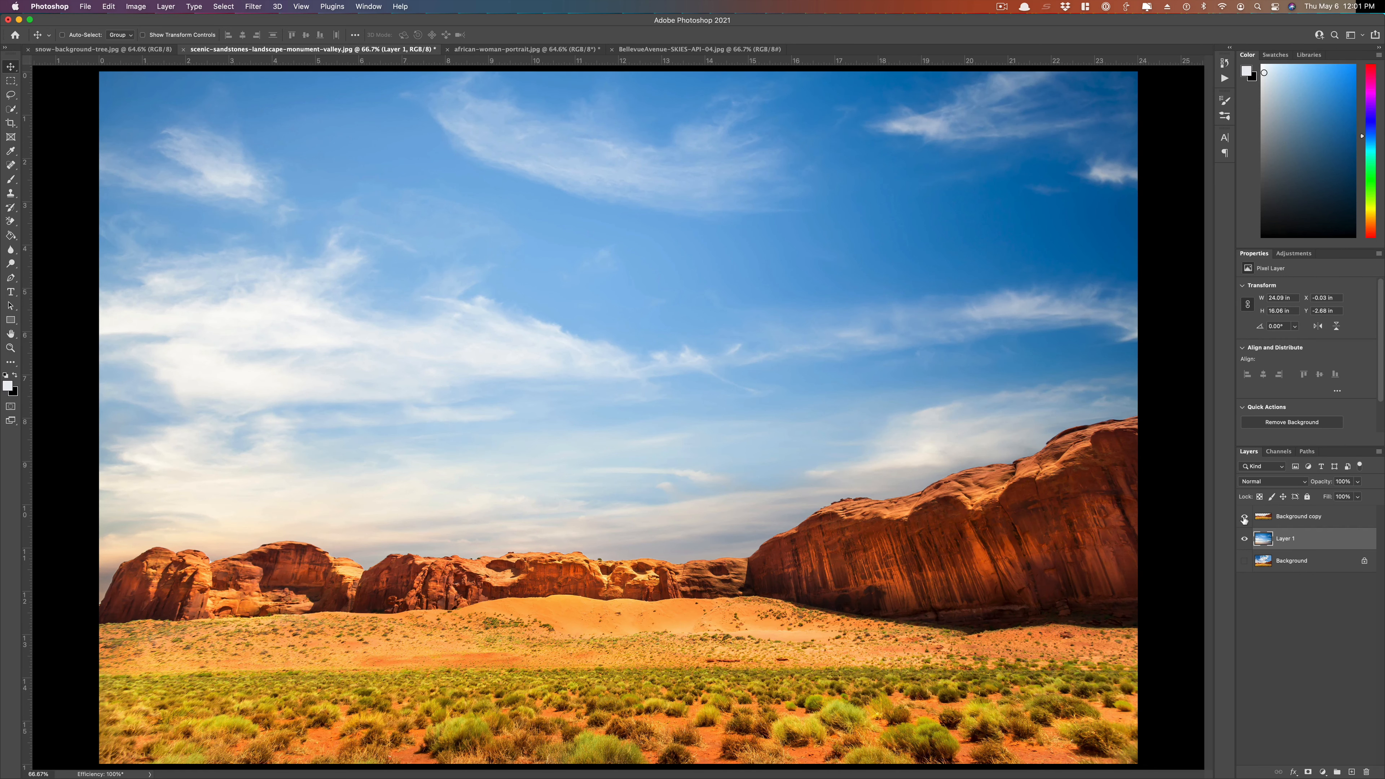